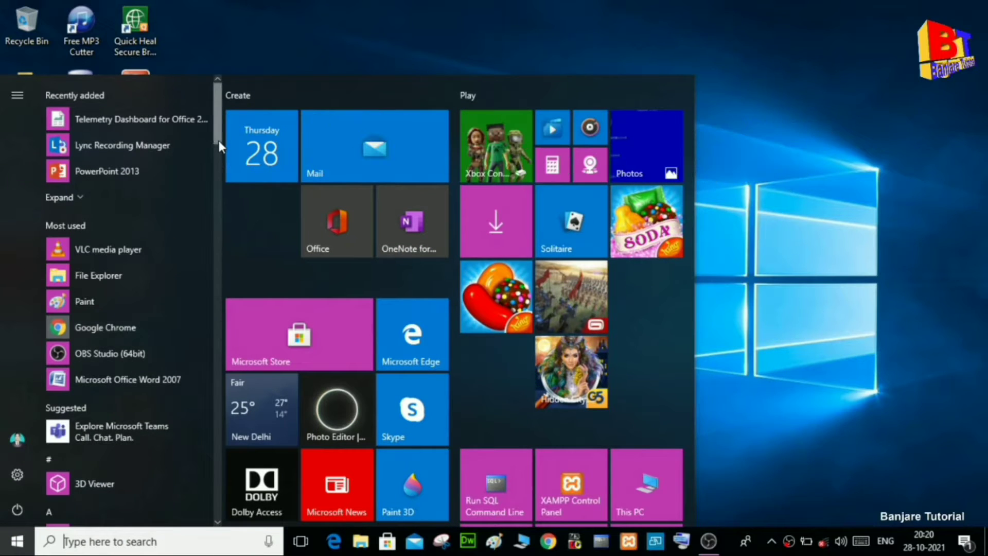
Launch Microsoft Office Access 2007 from the Start menu's Microsoft Office folder.
{"action": "scroll", "coordinate": [218, 176], "scroll_direction": "down", "scroll_amount": 5}
{"action": "left_click_drag", "start_coordinate": [220, 194], "coordinate": [231, 348]}
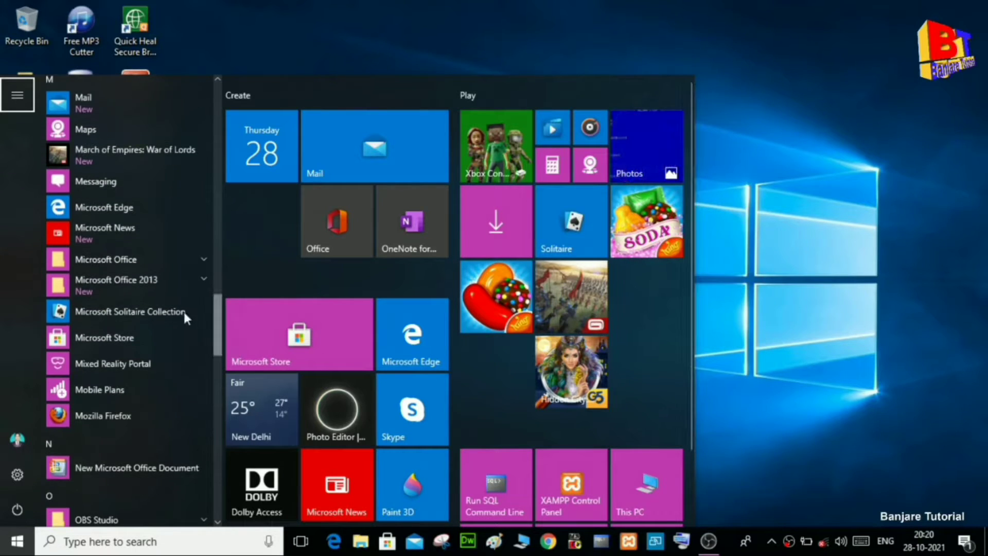
{"action": "left_click", "coordinate": [181, 258]}
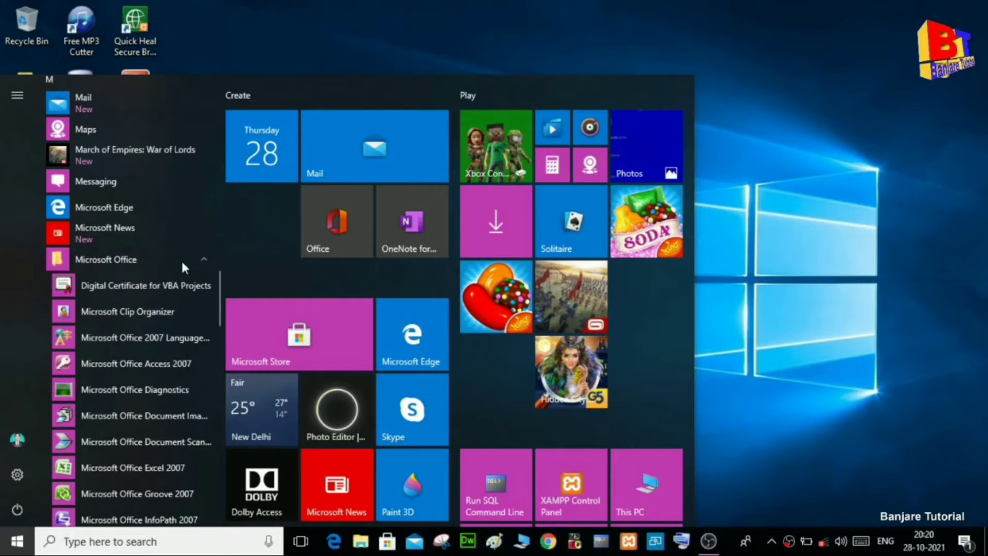
{"action": "left_click", "coordinate": [161, 363]}
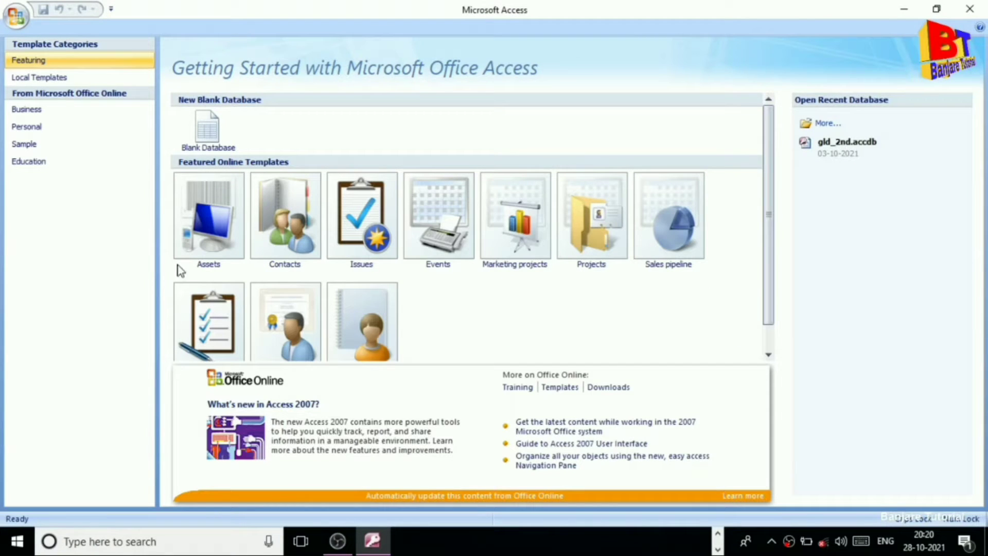
Create a blank database and save its first table as STUDENT in Design View.
{"action": "left_click", "coordinate": [209, 135]}
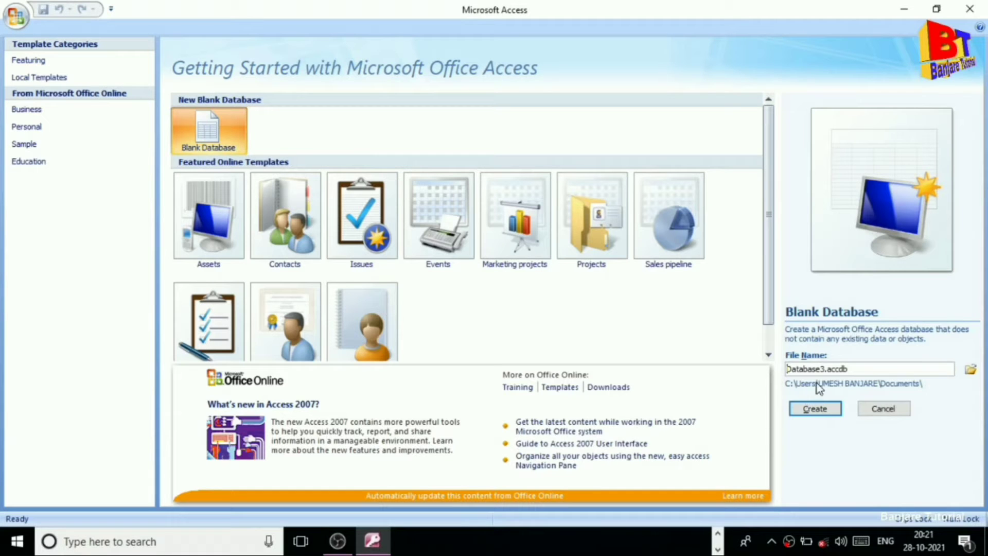
{"action": "left_click", "coordinate": [802, 410]}
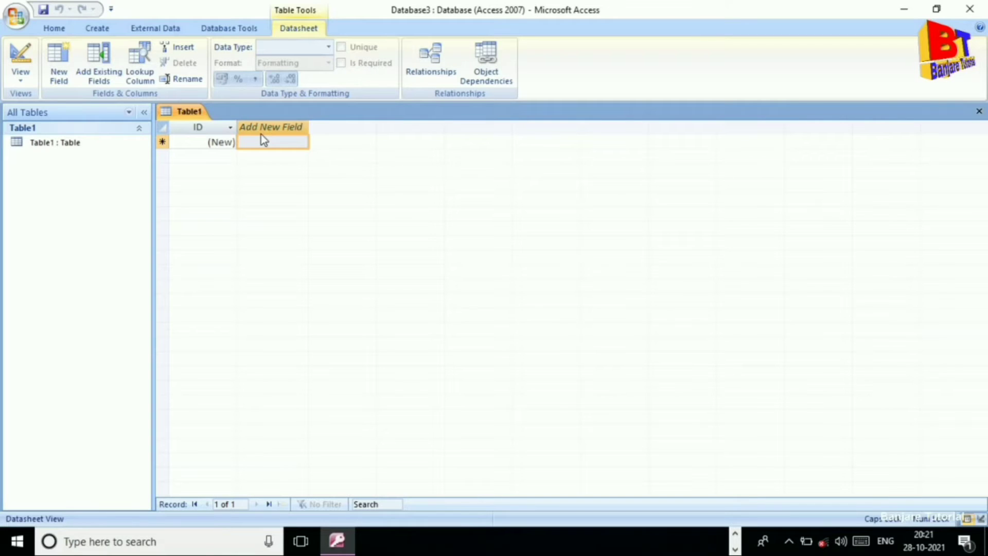
{"action": "left_click", "coordinate": [20, 80]}
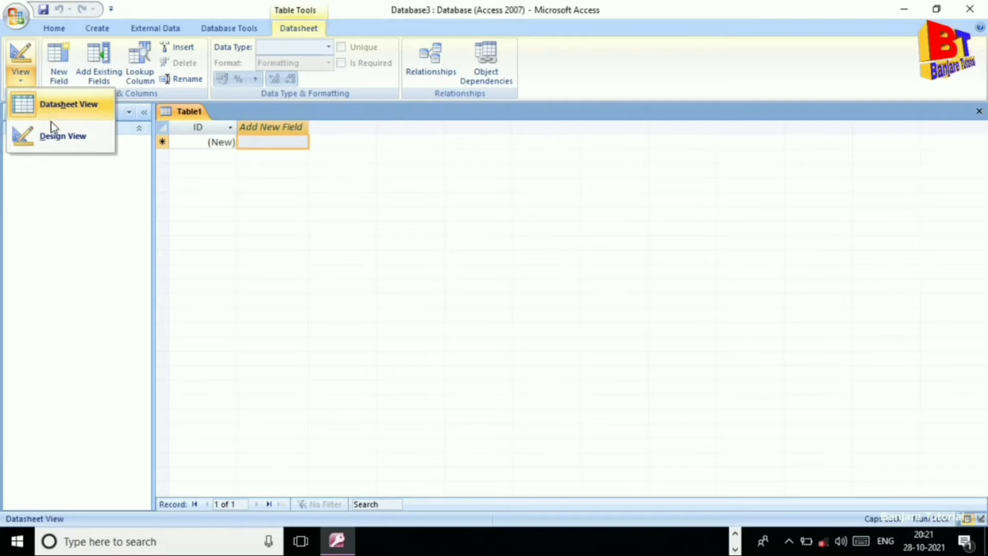
{"action": "left_click", "coordinate": [55, 137]}
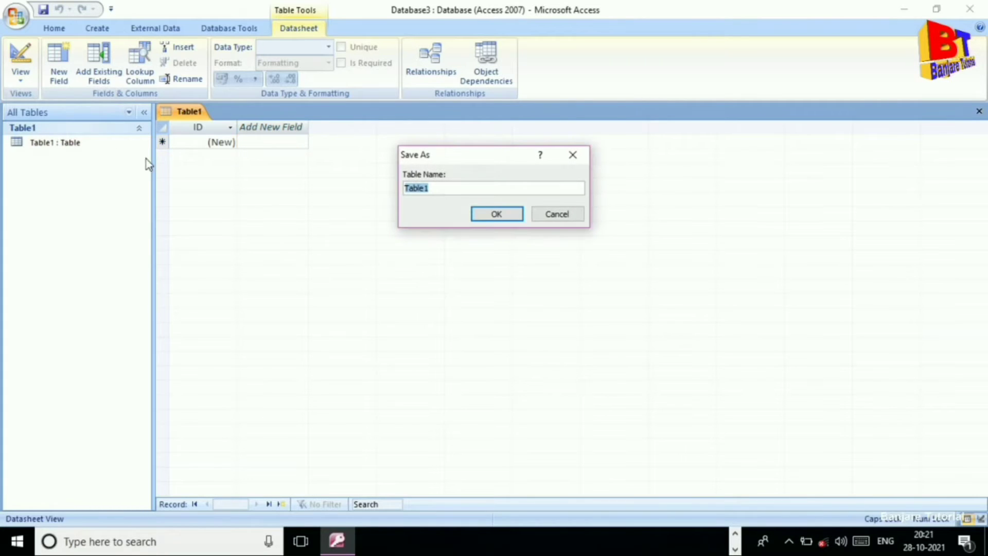
{"action": "type", "text": "STUDENT"}
{"action": "left_click", "coordinate": [492, 219]}
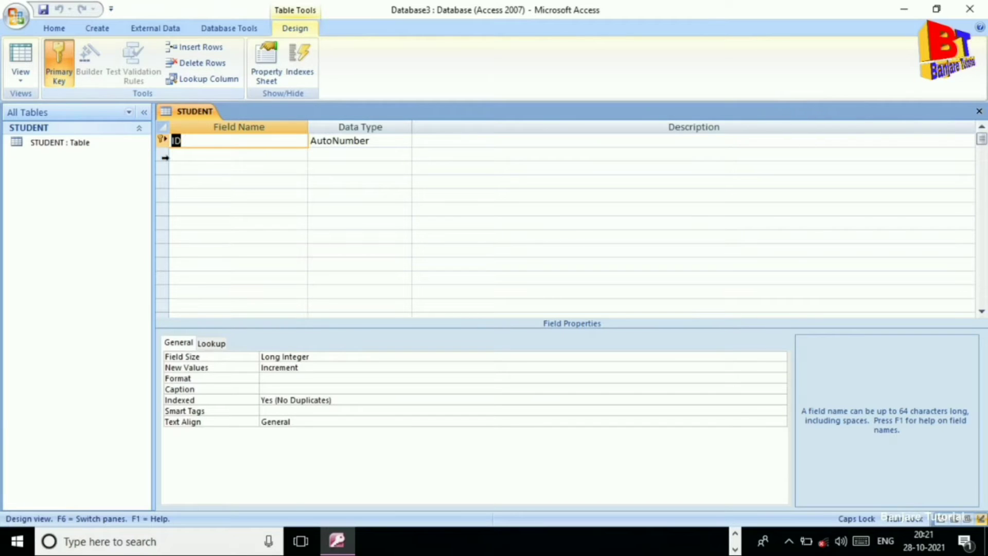
Retype the first field's name as uppercase ID.
{"action": "left_click", "coordinate": [199, 143]}
{"action": "key", "text": "BackSpace"}
{"action": "key", "text": "BackSpace"}
{"action": "key", "text": "Caps_Lock"}
{"action": "type", "text": "i"}
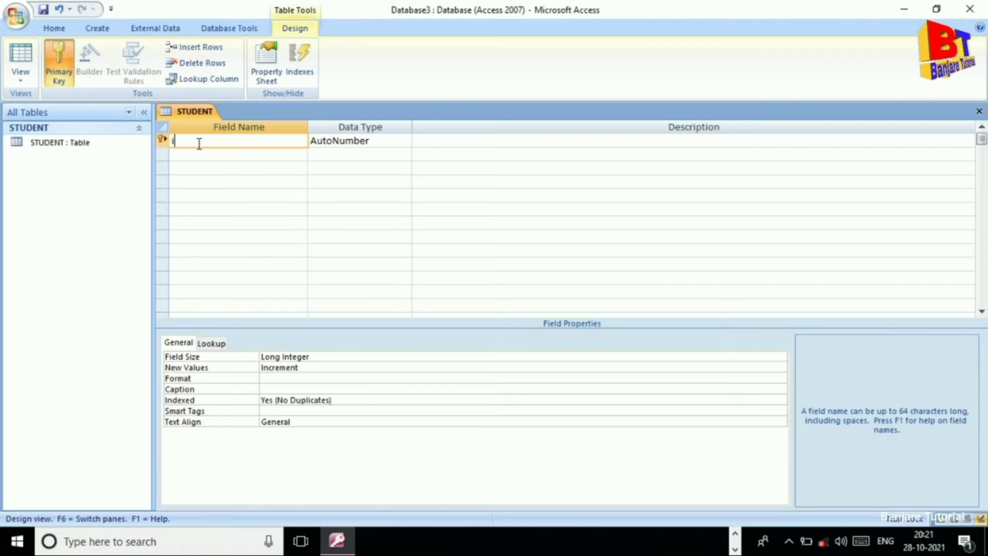
{"action": "type", "text": "d"}
{"action": "key", "text": "BackSpace"}
{"action": "key", "text": "BackSpace"}
{"action": "key", "text": "Caps_Lock"}
{"action": "type", "text": "ID"}
{"action": "left_click", "coordinate": [371, 146]}
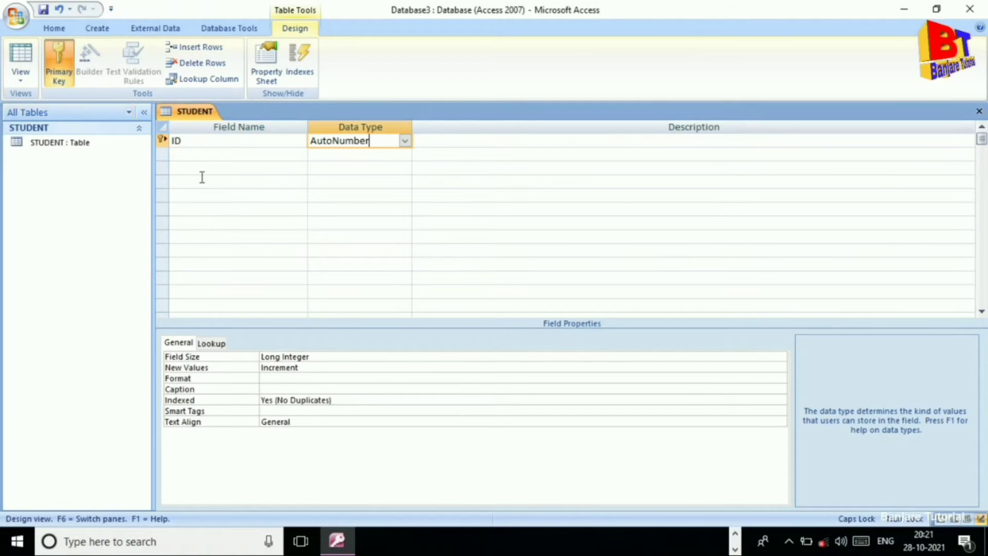
Add a NAME field of type Text, accepting the reserved-word warning.
{"action": "left_click", "coordinate": [224, 155]}
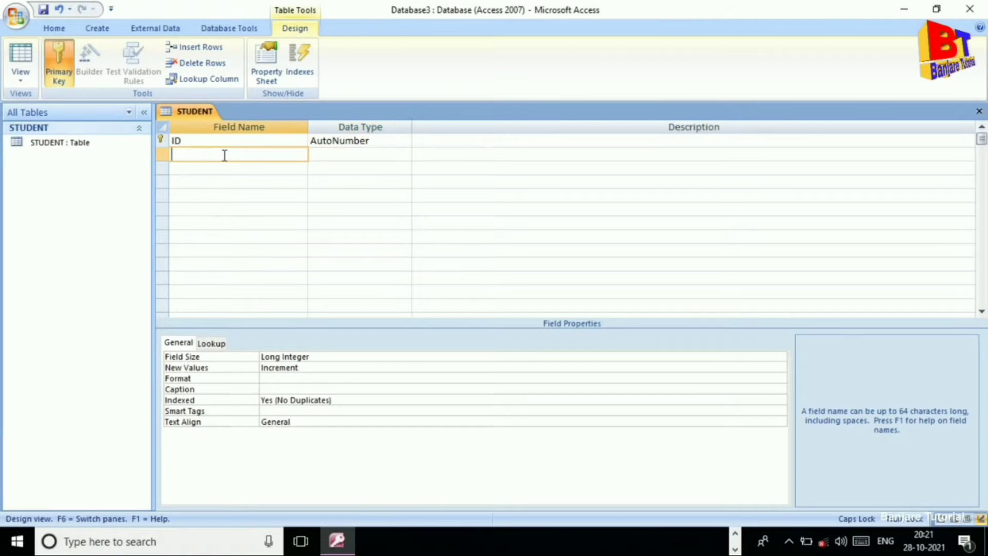
{"action": "type", "text": "NAME"}
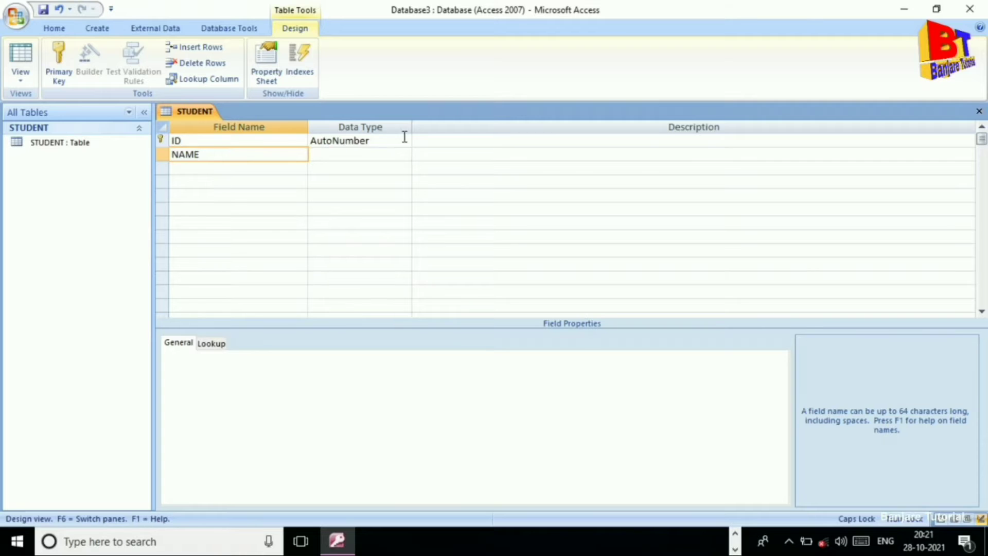
{"action": "left_click", "coordinate": [363, 156]}
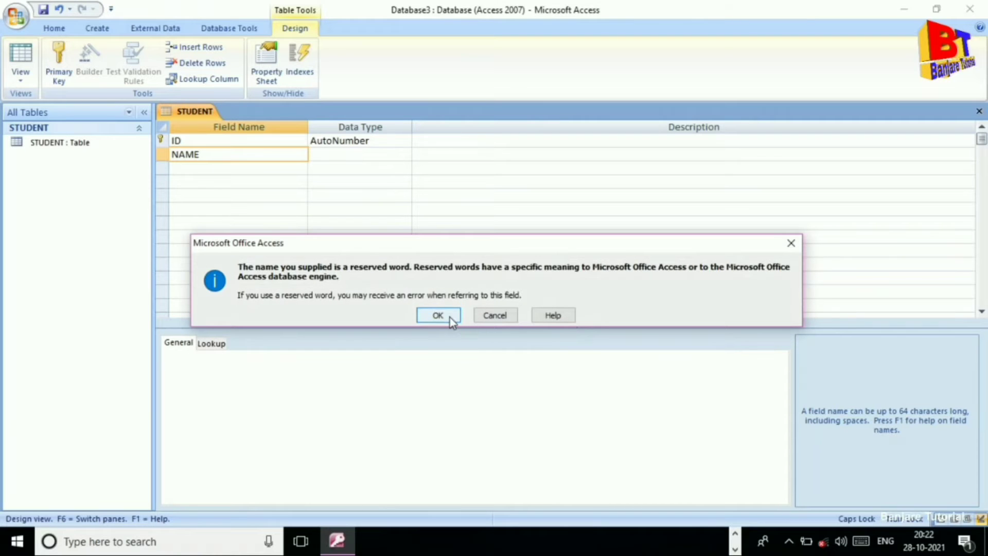
{"action": "left_click", "coordinate": [446, 315]}
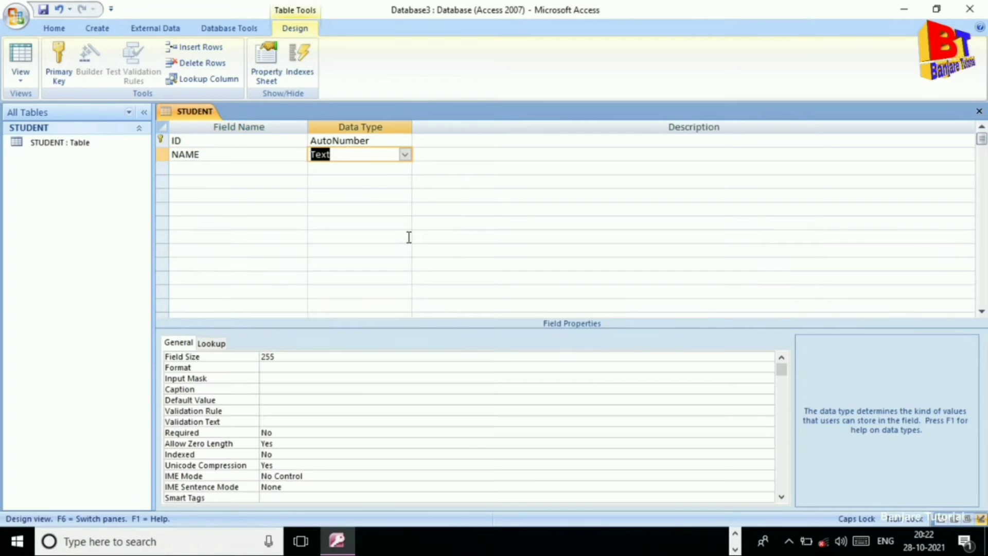
{"action": "left_click", "coordinate": [405, 155]}
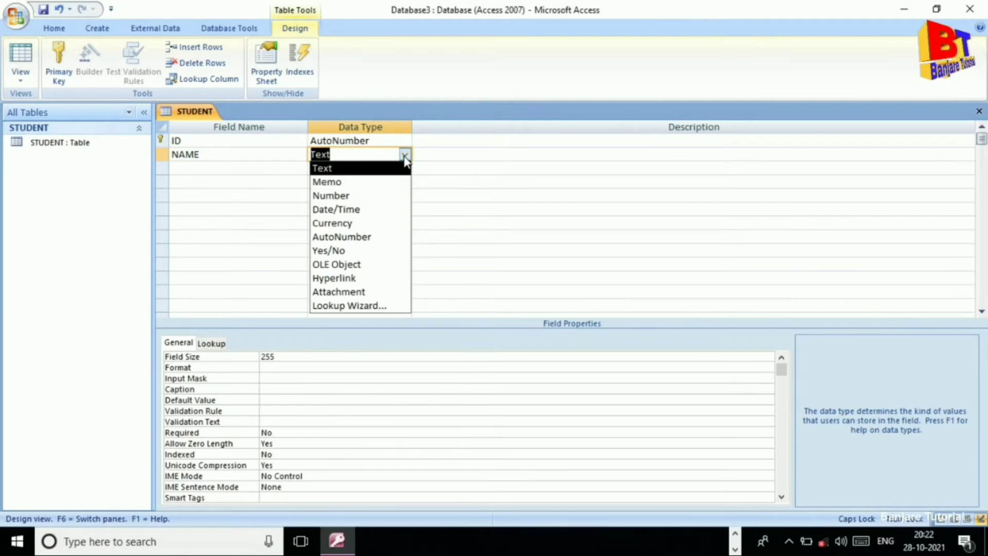
{"action": "left_click", "coordinate": [358, 169]}
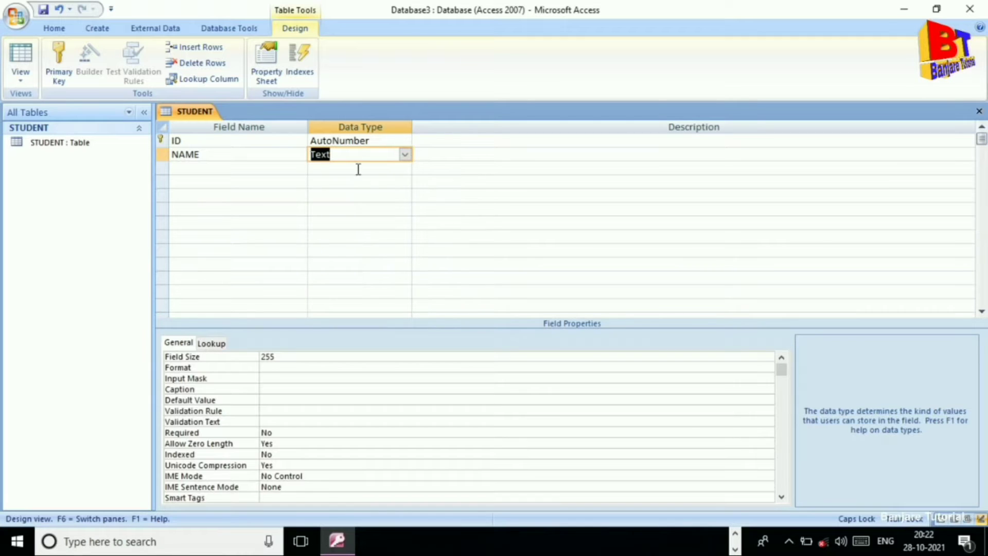
{"action": "left_click", "coordinate": [194, 172]}
Add an ADDRESS field with Text data type.
{"action": "type", "text": "ADD"}
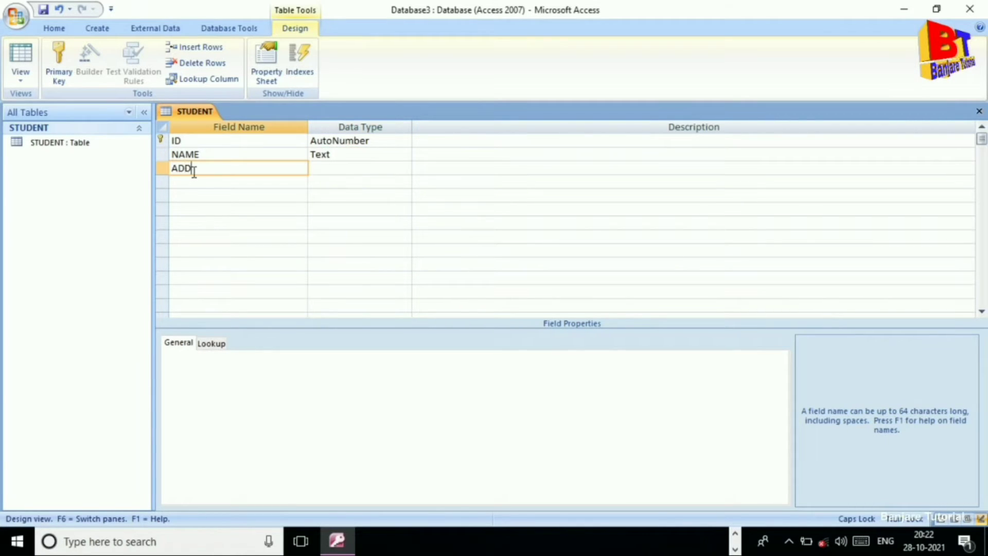
{"action": "type", "text": "RESS"}
{"action": "left_click", "coordinate": [331, 169]}
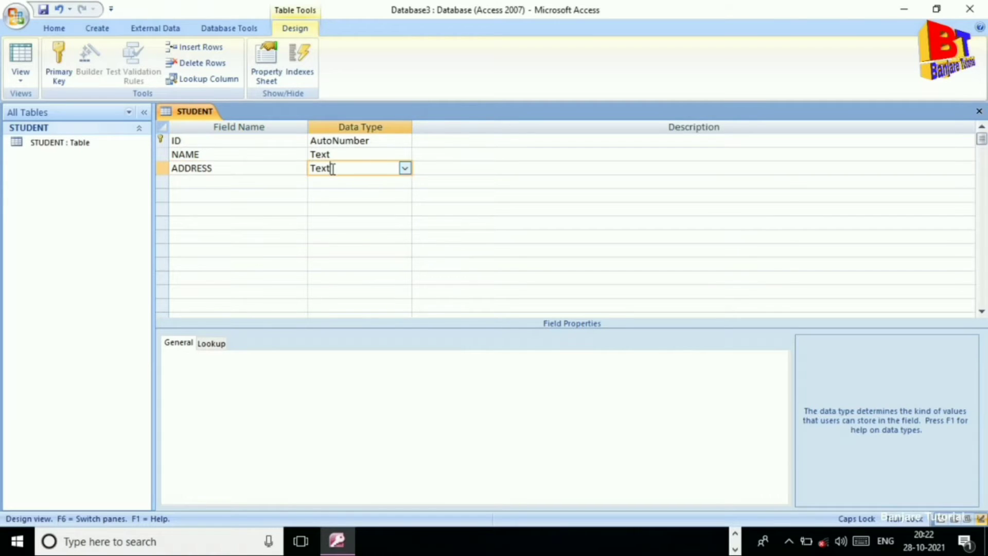
{"action": "left_click", "coordinate": [405, 169]}
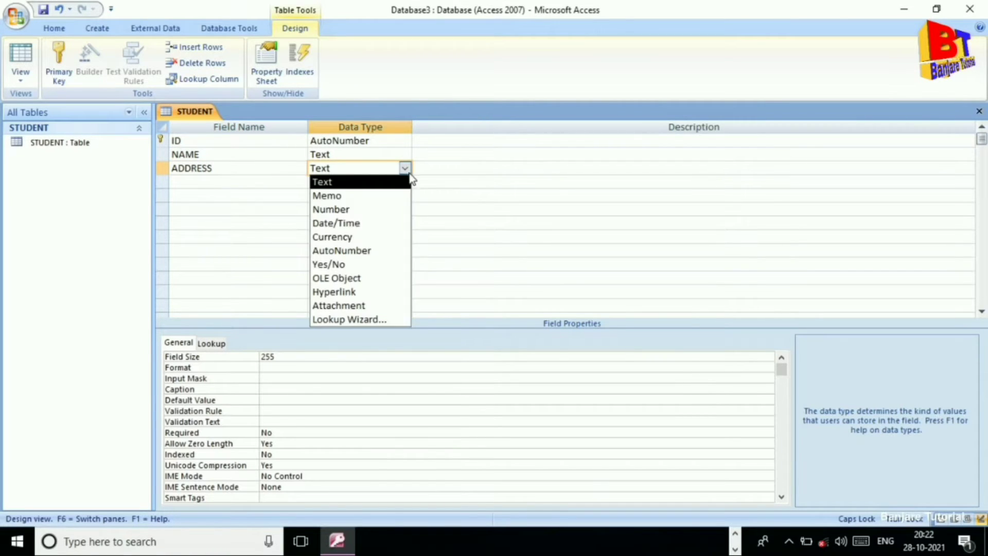
{"action": "left_click", "coordinate": [360, 185]}
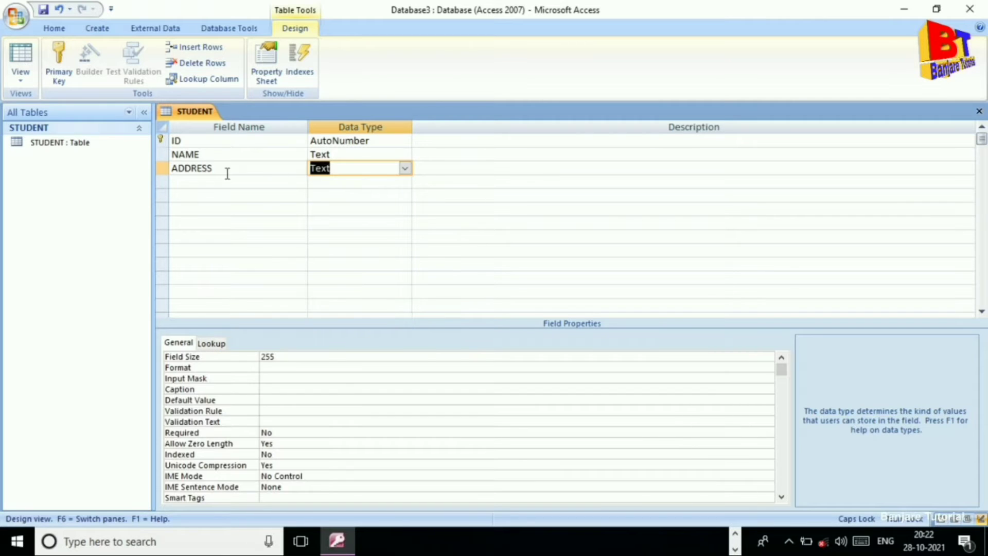
{"action": "left_click", "coordinate": [210, 182]}
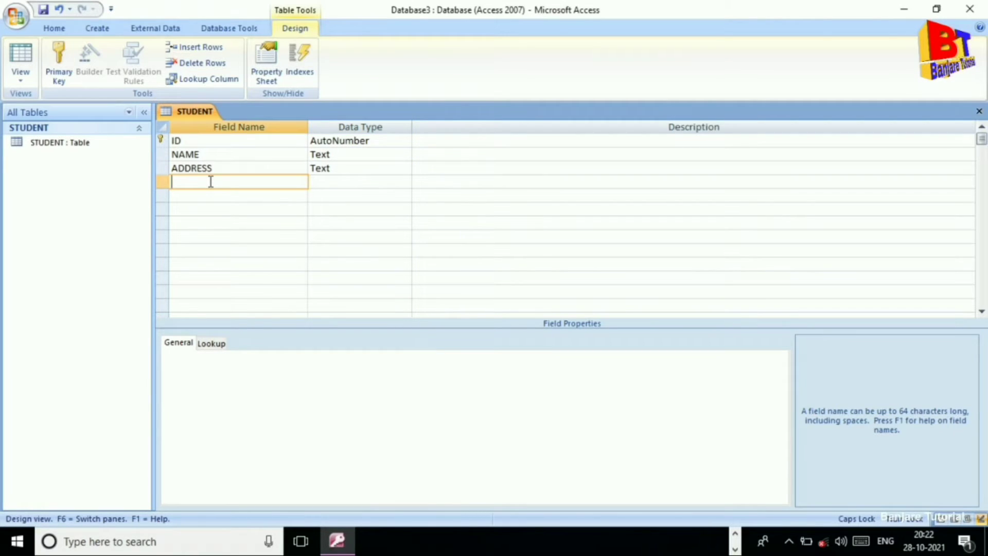
Add a CLASS field with Number data type.
{"action": "type", "text": "CLASS"}
{"action": "left_click", "coordinate": [342, 186]}
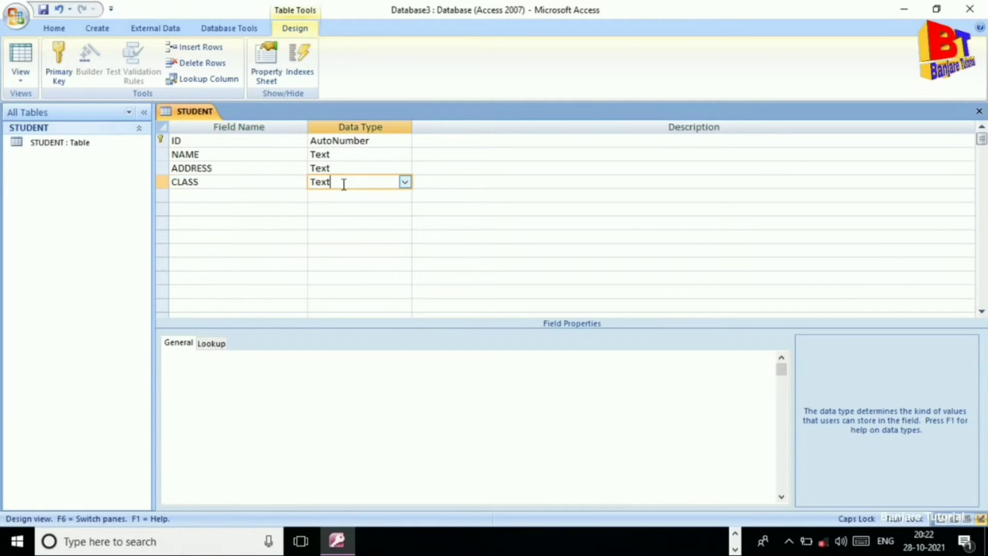
{"action": "left_click", "coordinate": [407, 182]}
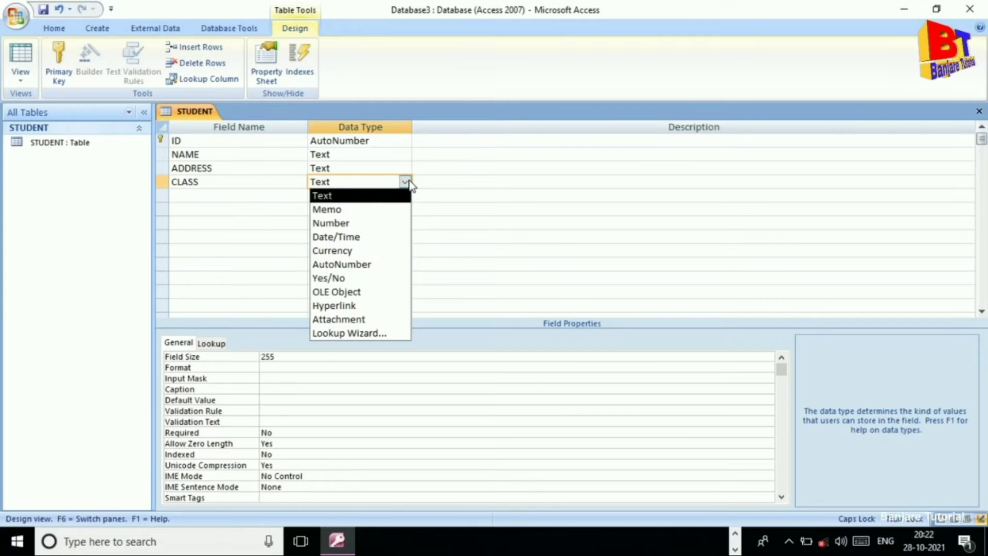
{"action": "left_click", "coordinate": [361, 223]}
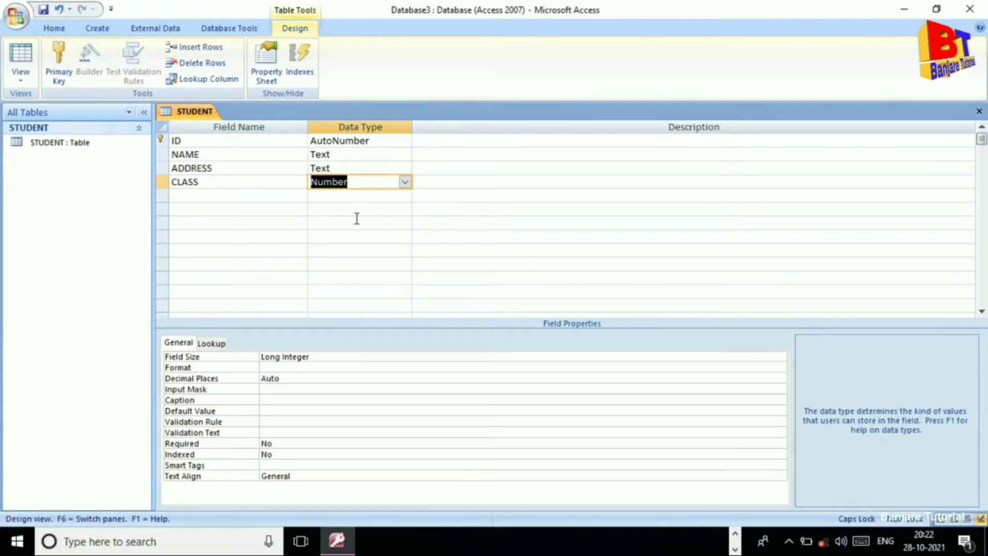
{"action": "left_click", "coordinate": [204, 198]}
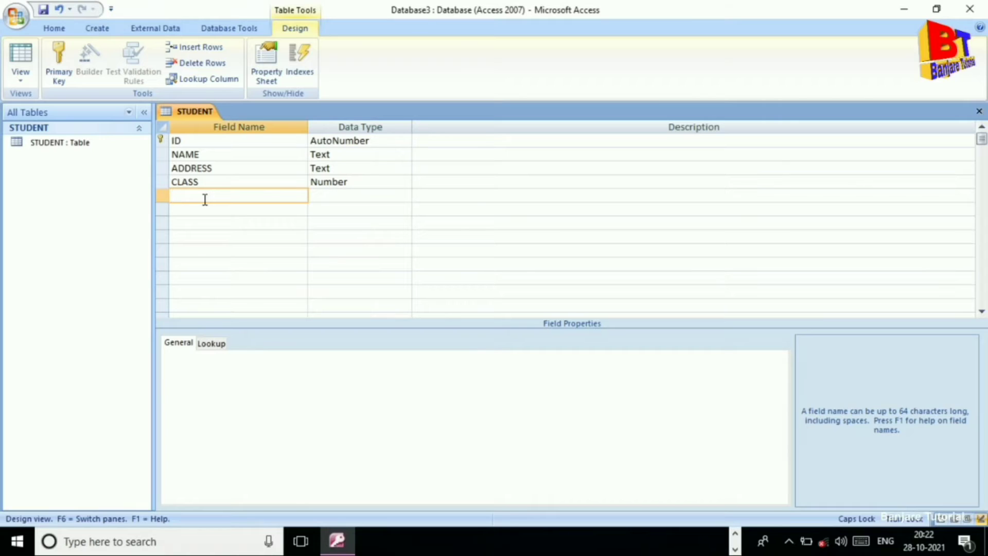
Add a CONTACT field of type Number and save the STUDENT table design.
{"action": "type", "text": "CONTACT"}
{"action": "left_click", "coordinate": [350, 194]}
{"action": "left_click", "coordinate": [405, 196]}
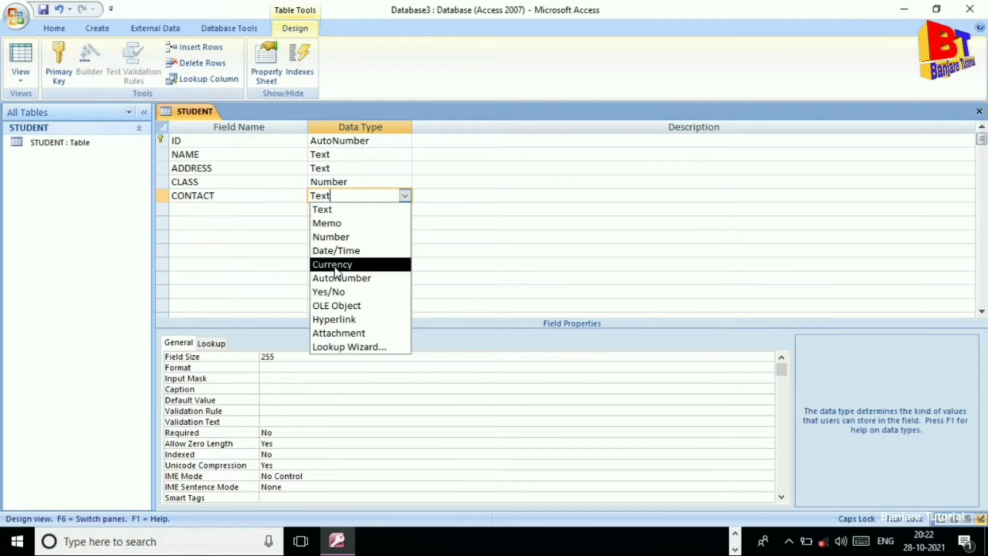
{"action": "left_click", "coordinate": [335, 238]}
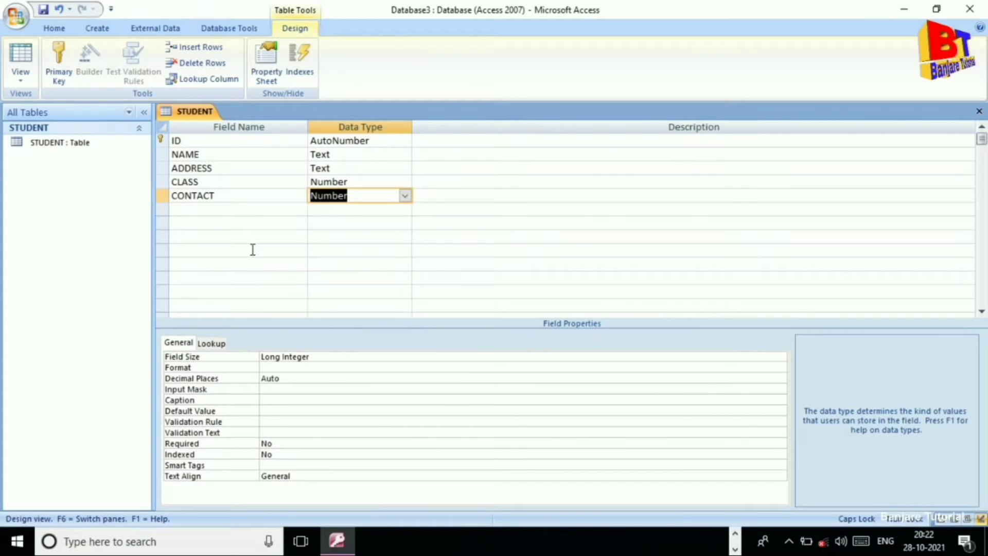
{"action": "right_click", "coordinate": [188, 115]}
{"action": "left_click", "coordinate": [207, 118]}
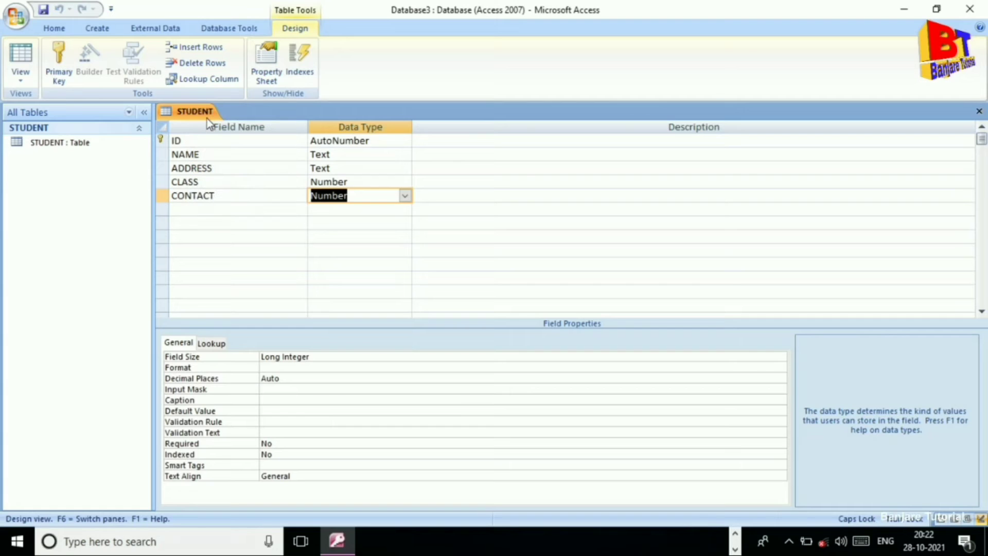
{"action": "left_click", "coordinate": [22, 82]}
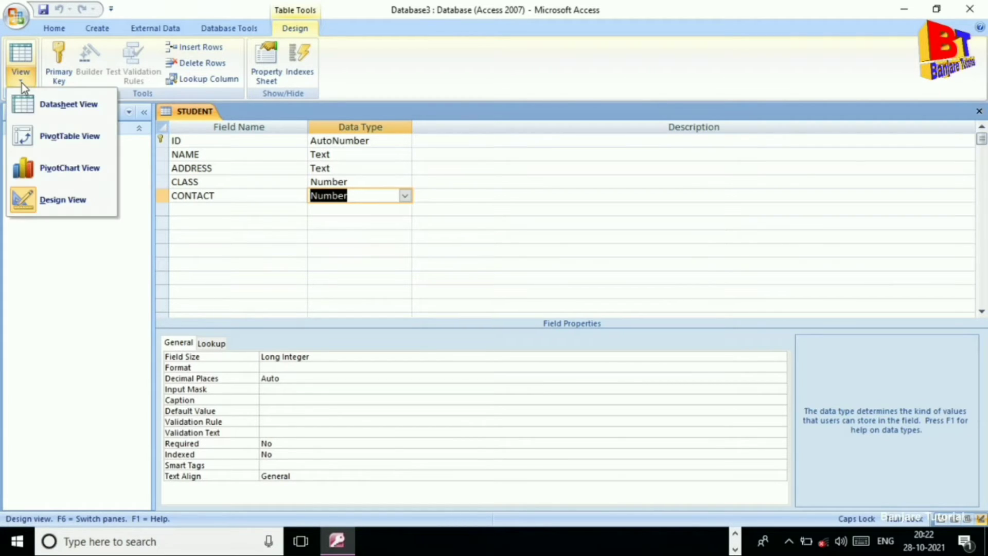
In Datasheet View, enter the first student: a name, address BSP, class 12, contact number.
{"action": "left_click", "coordinate": [51, 103]}
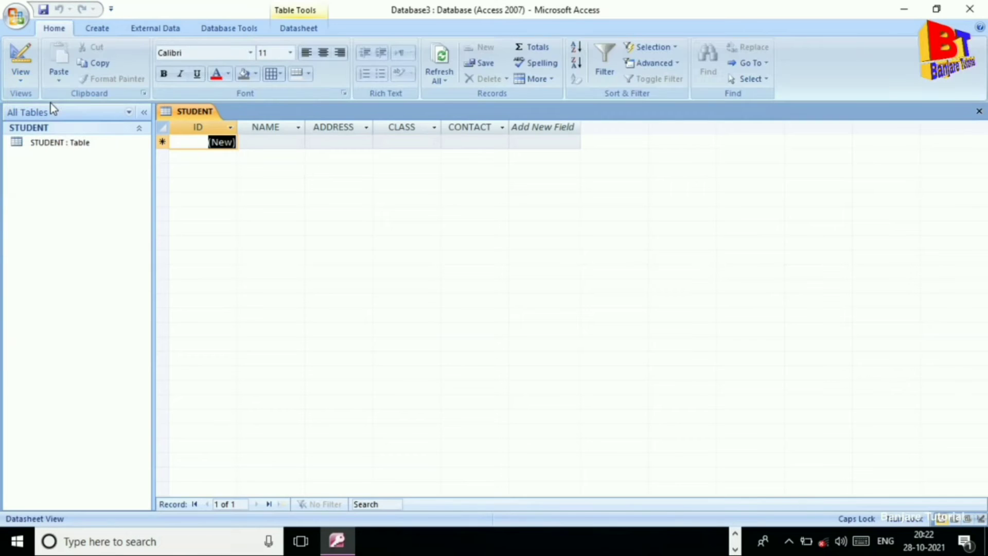
{"action": "left_click", "coordinate": [260, 141]}
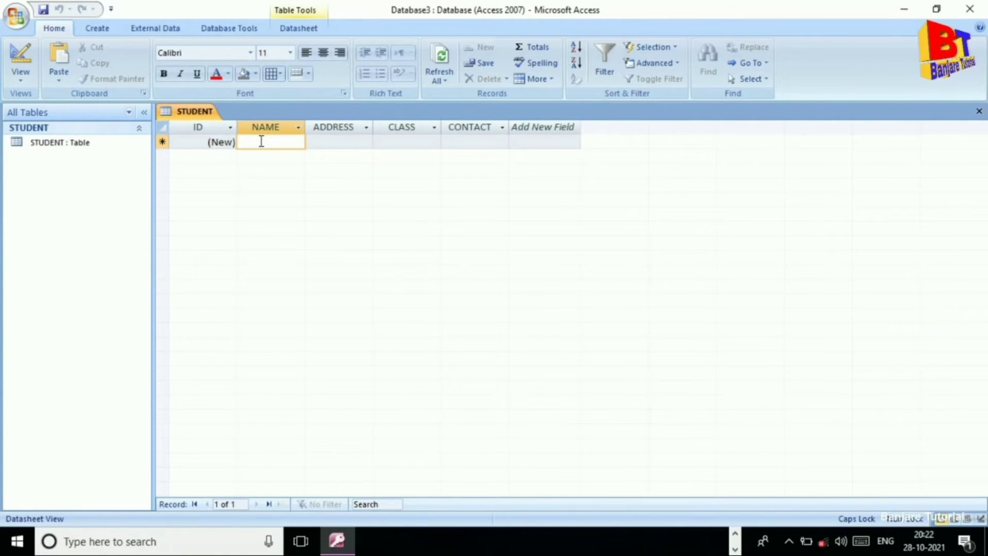
{"action": "type", "text": "UMESH"}
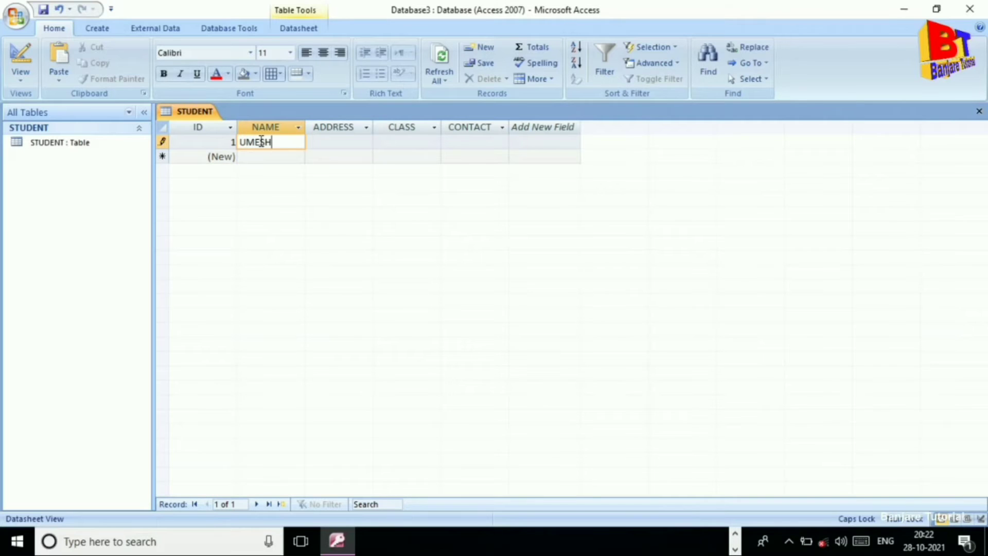
{"action": "key", "text": "Tab"}
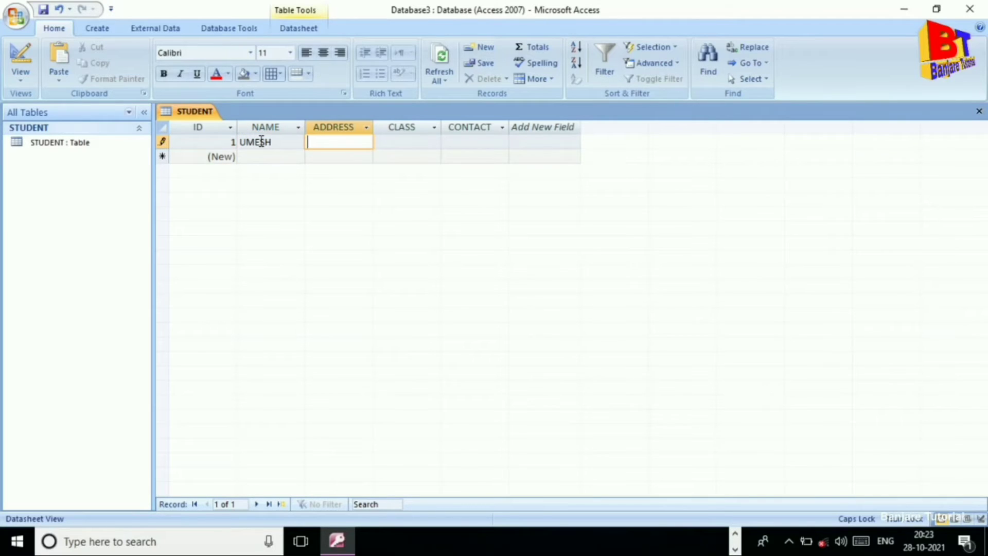
{"action": "type", "text": "BSP"}
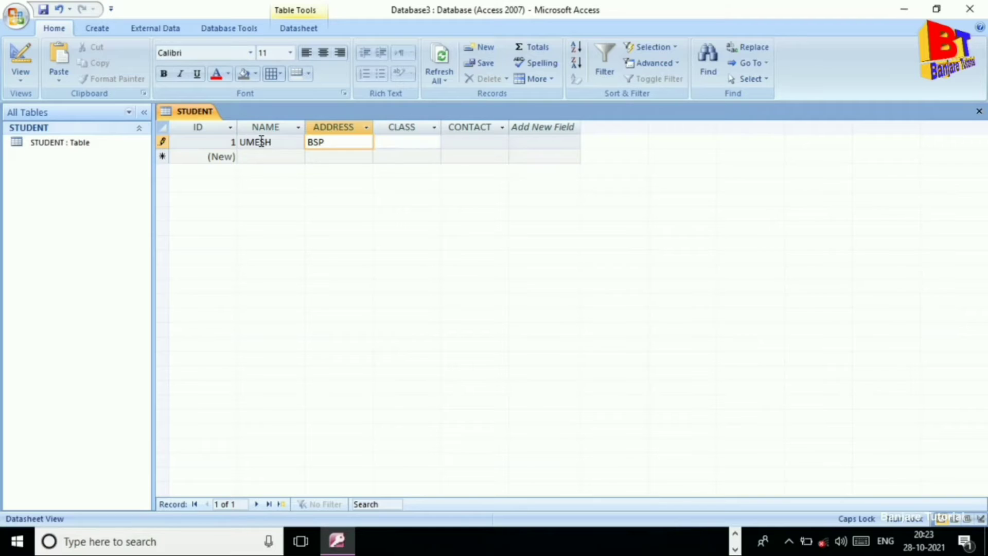
{"action": "key", "text": "Tab"}
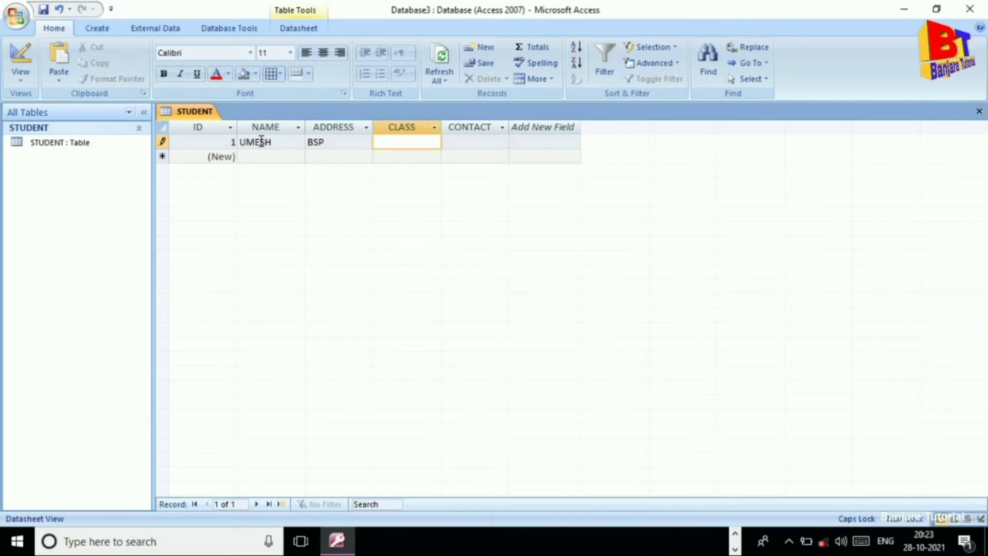
{"action": "type", "text": "12"}
{"action": "key", "text": "Tab"}
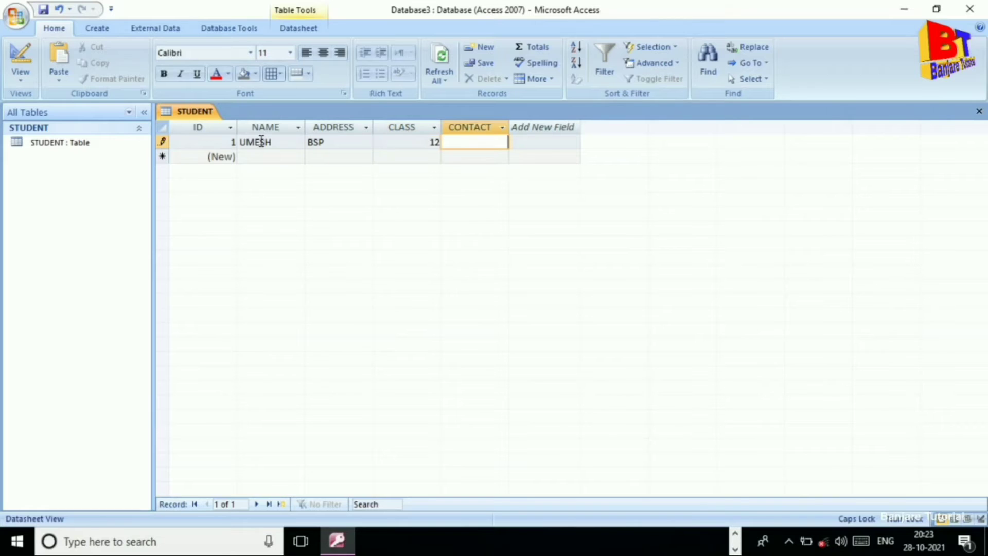
{"action": "key", "text": "Tab"}
{"action": "key", "text": "Tab"}
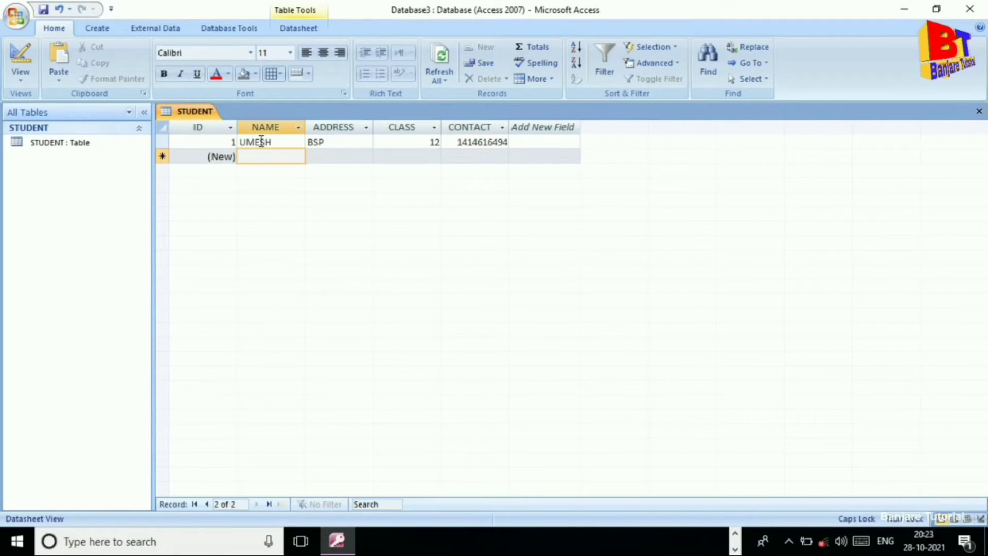
Enter the second student: a name, address RAIPUR, class 10, contact number.
{"action": "type", "text": "RA"}
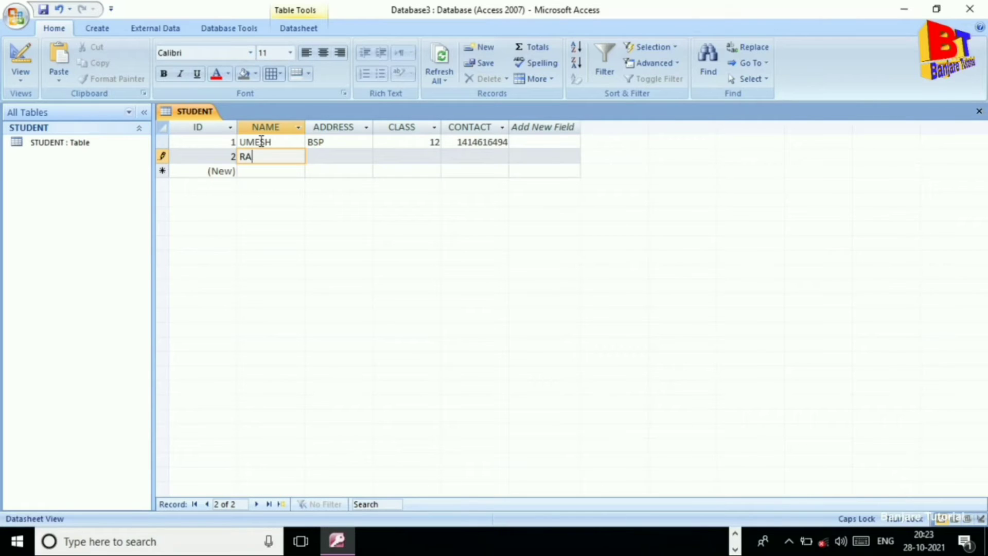
{"action": "type", "text": "M"}
{"action": "key", "text": "BackSpace"}
{"action": "type", "text": "JU"}
{"action": "key", "text": "Tab"}
{"action": "type", "text": "RAI"}
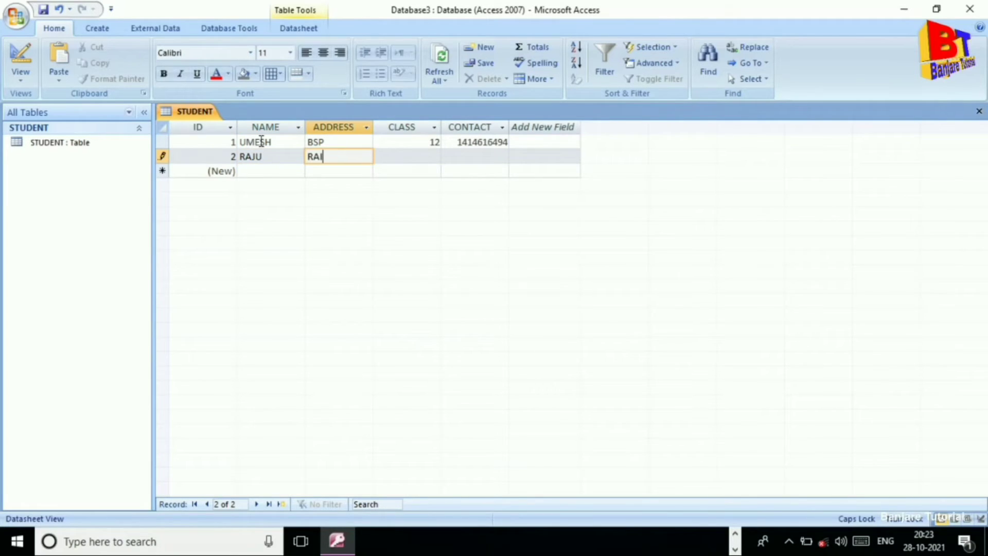
{"action": "type", "text": "PUR"}
{"action": "key", "text": "Tab"}
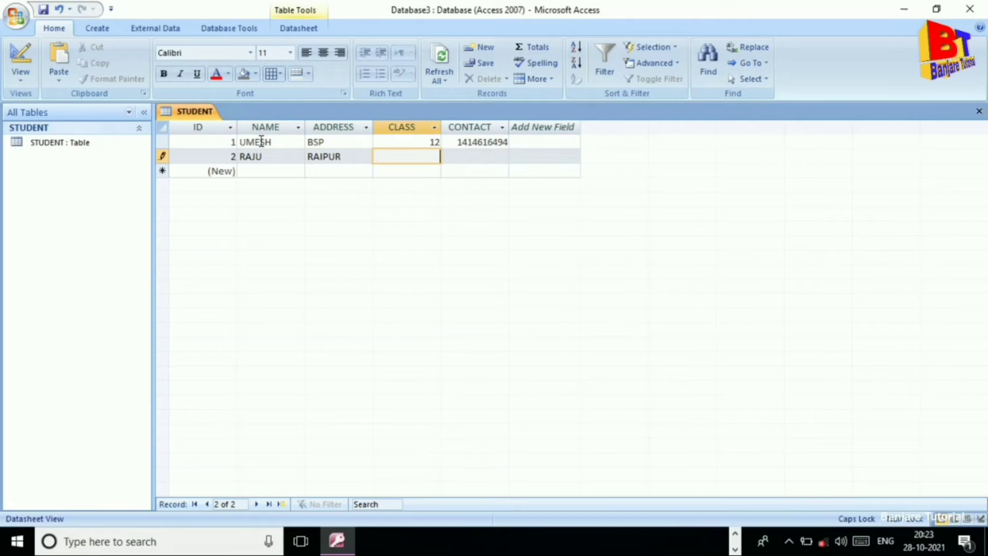
{"action": "type", "text": "10"}
{"action": "key", "text": "Tab"}
{"action": "type", "text": "6"}
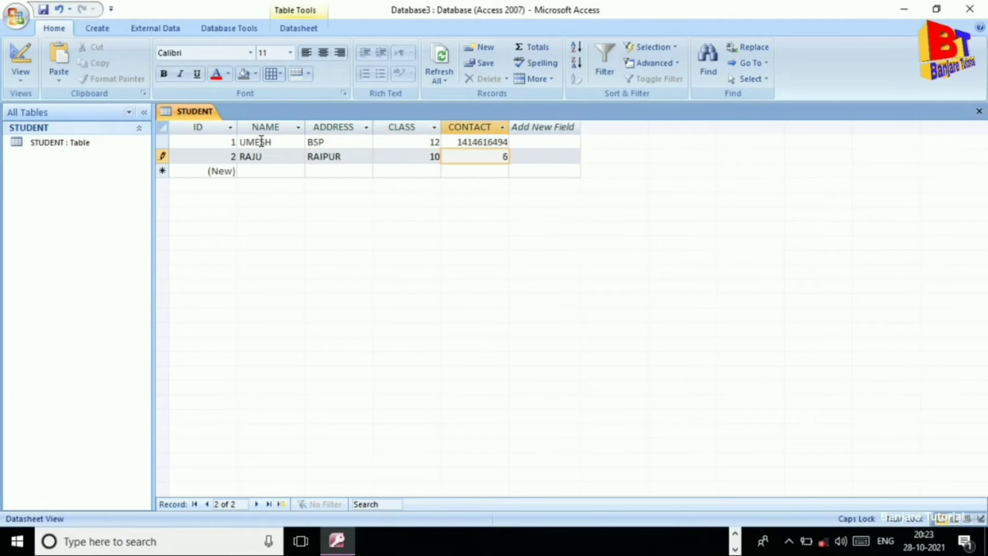
{"action": "type", "text": "56464444"}
{"action": "key", "text": "Tab"}
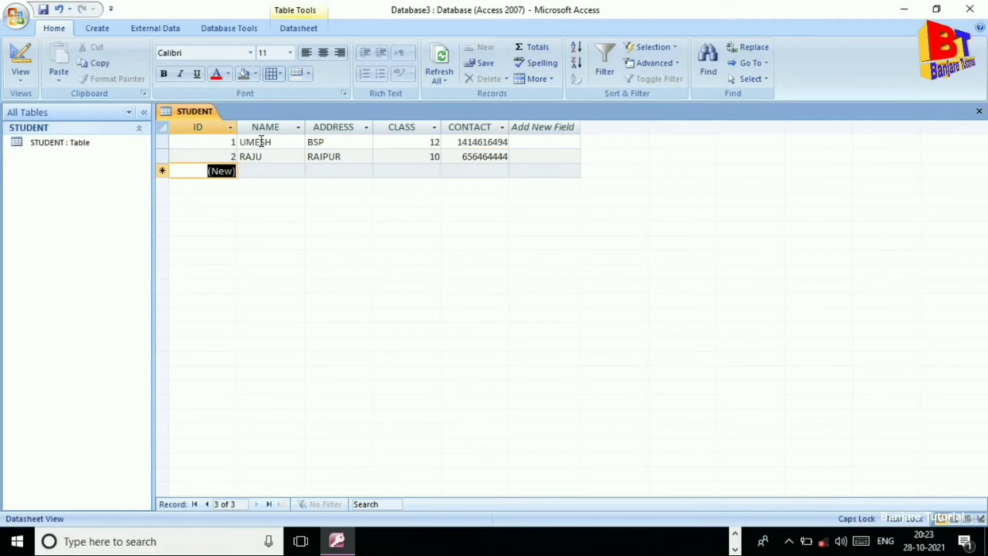
Enter the third student: a name, address BSP, class 12, contact number.
{"action": "key", "text": "Tab"}
{"action": "type", "text": "SYAM"}
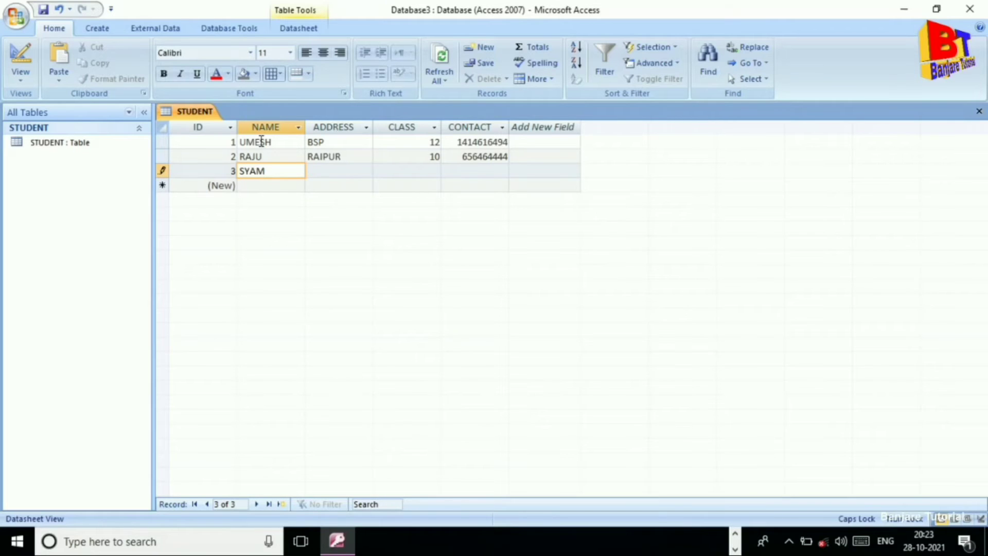
{"action": "key", "text": "Tab"}
{"action": "type", "text": "BSP"}
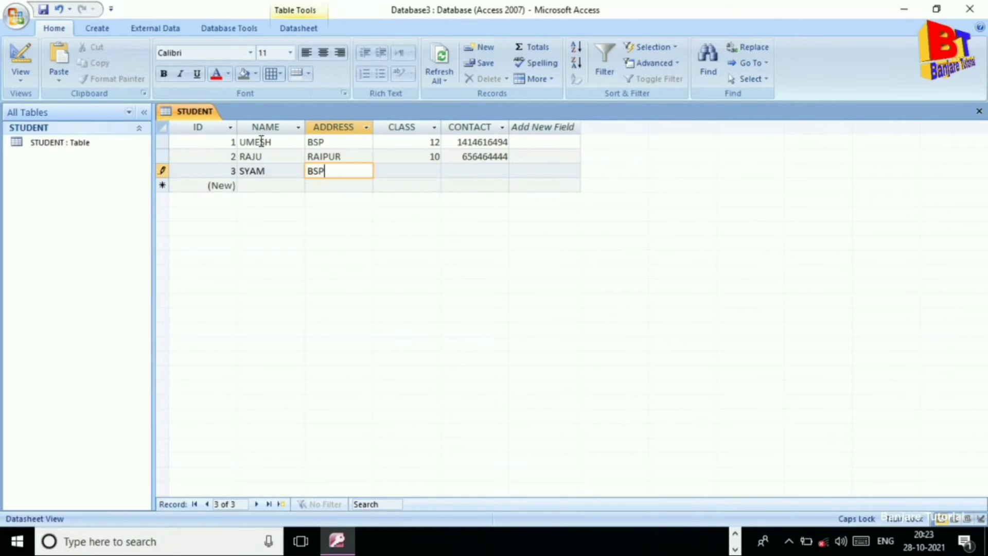
{"action": "key", "text": "Tab"}
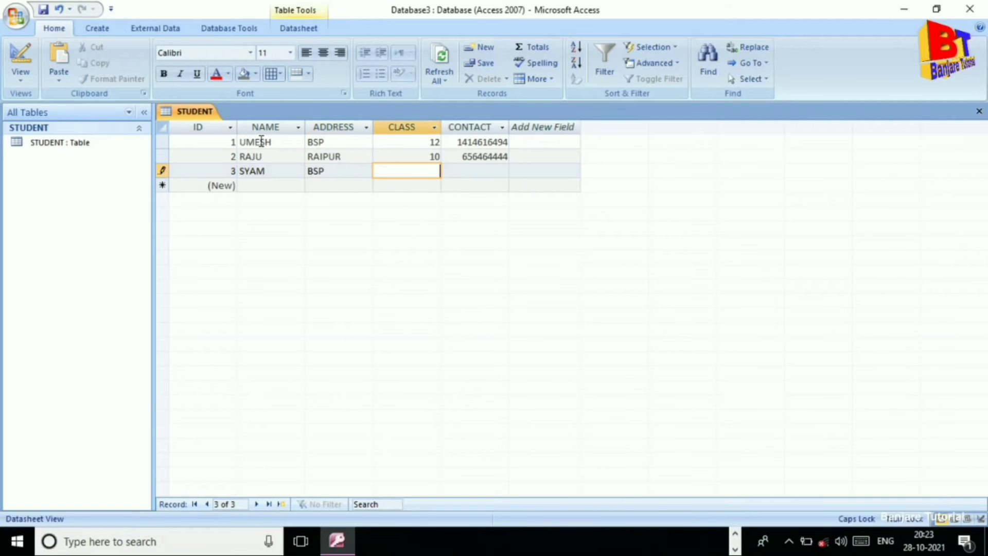
{"action": "type", "text": "12"}
{"action": "key", "text": "Tab"}
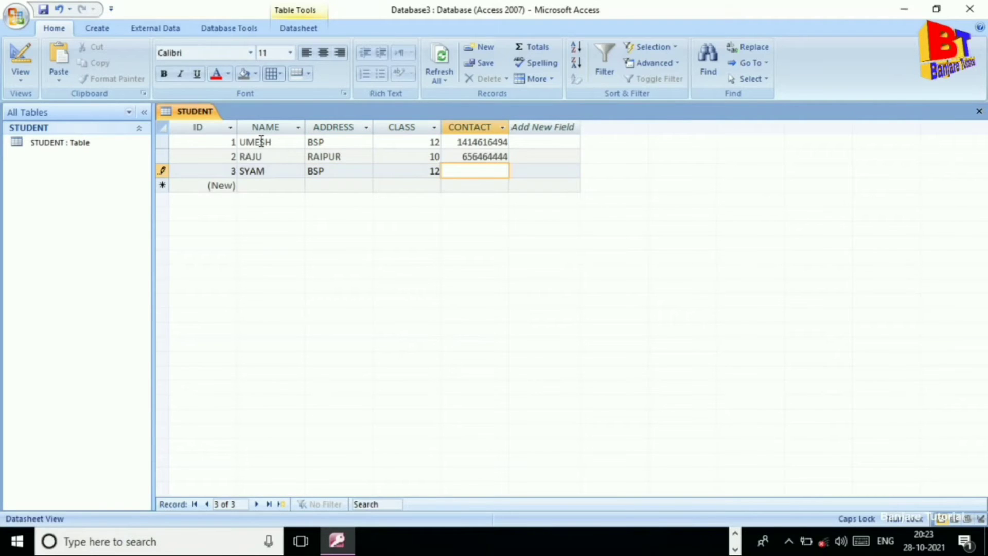
{"action": "type", "text": "651616161"}
{"action": "key", "text": "Tab"}
{"action": "key", "text": "Tab"}
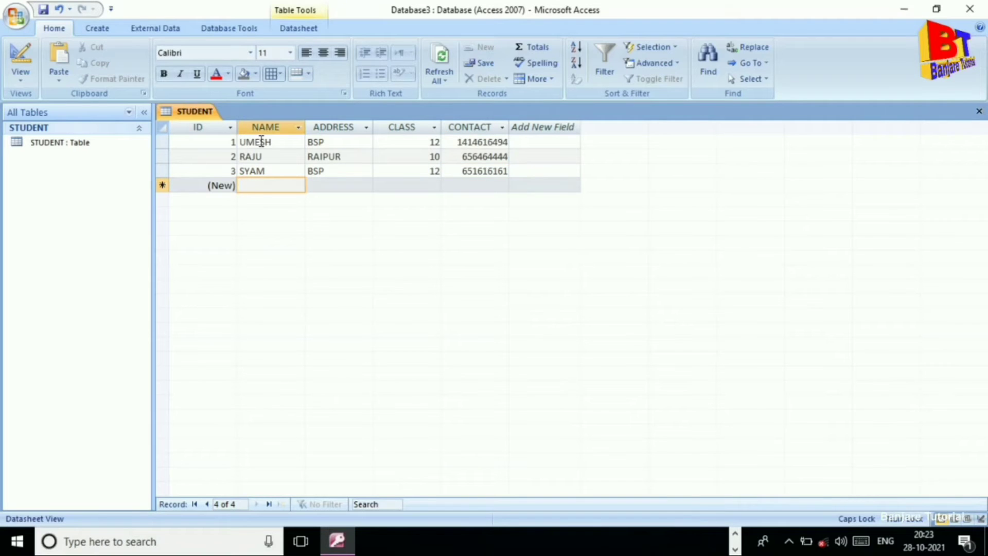
Enter the fourth student: a name, address RAIPUR, class 12, contact number.
{"action": "type", "text": "MOHAN"}
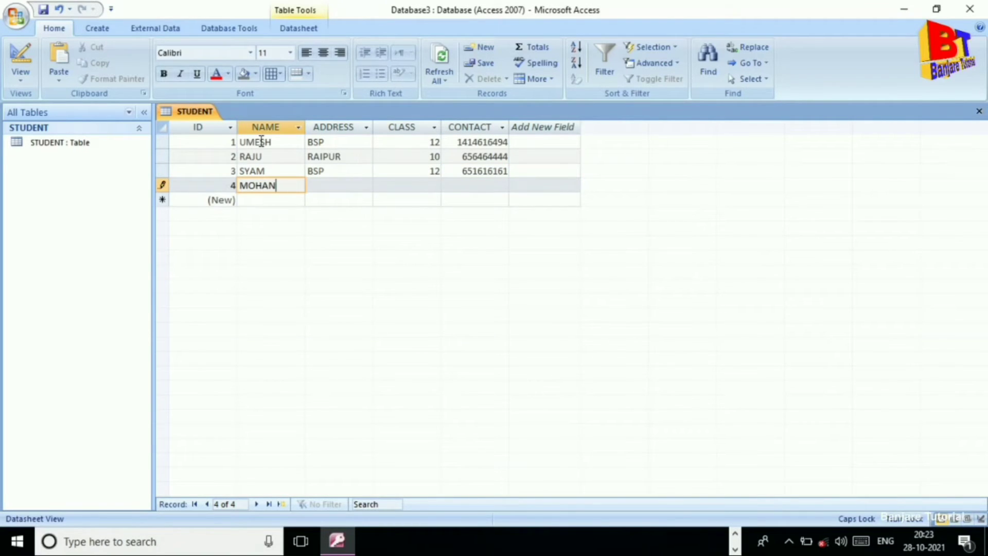
{"action": "key", "text": "Tab"}
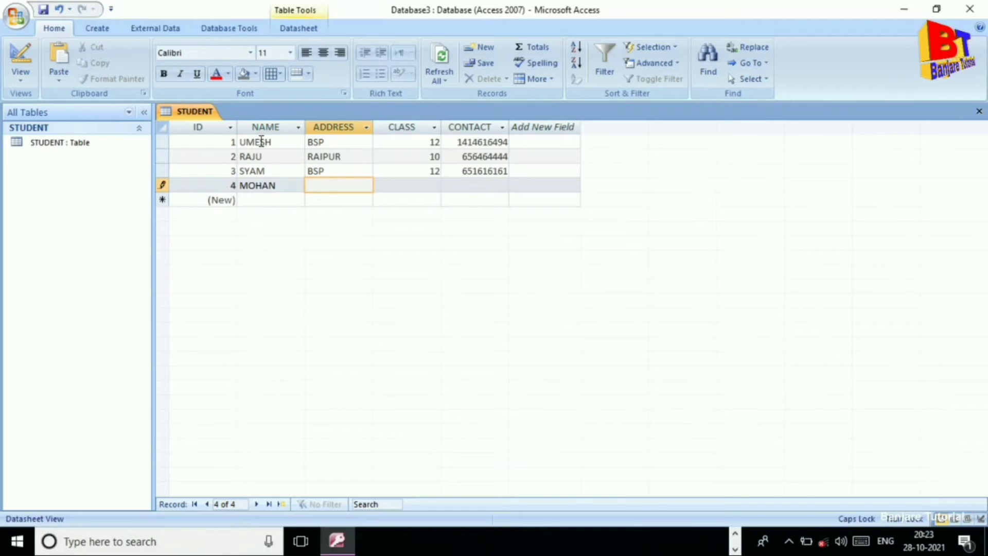
{"action": "type", "text": "RAIPUR"}
{"action": "key", "text": "Tab"}
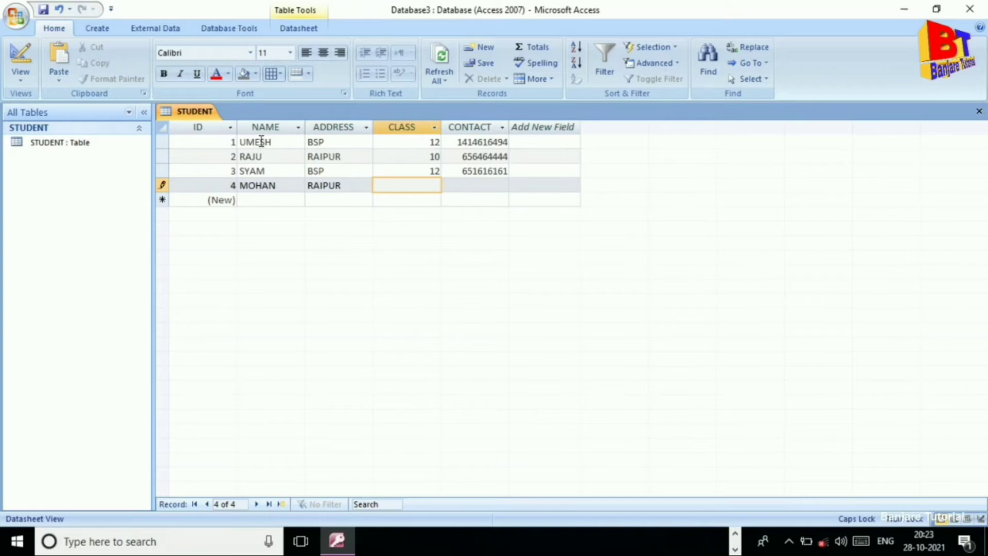
{"action": "type", "text": "12"}
{"action": "type", "text": "165441515"}
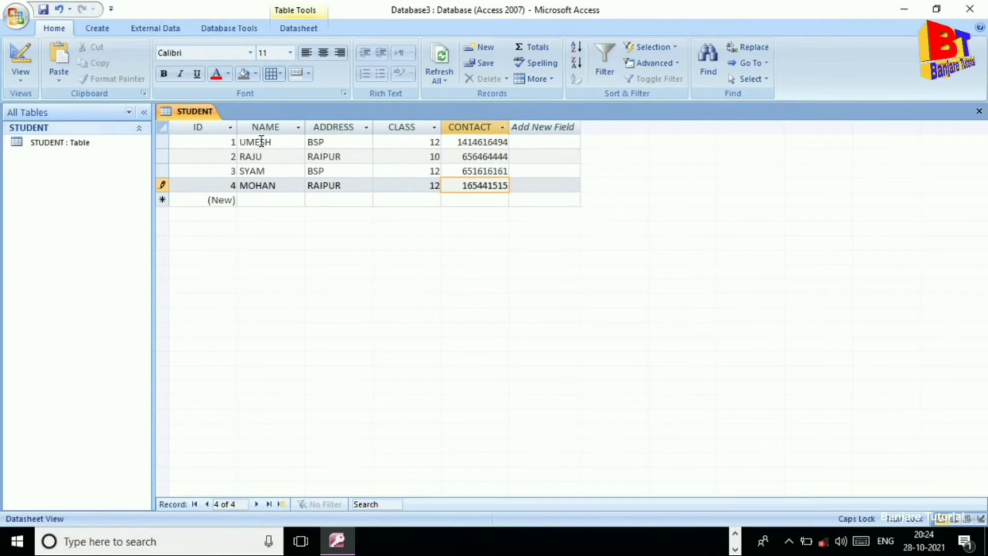
{"action": "key", "text": "Return"}
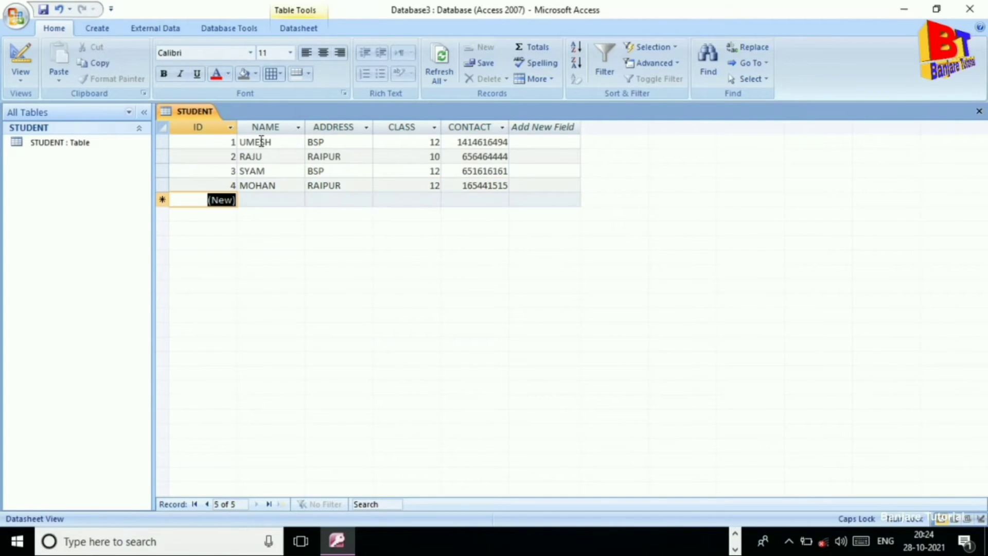
{"action": "key", "text": "Return"}
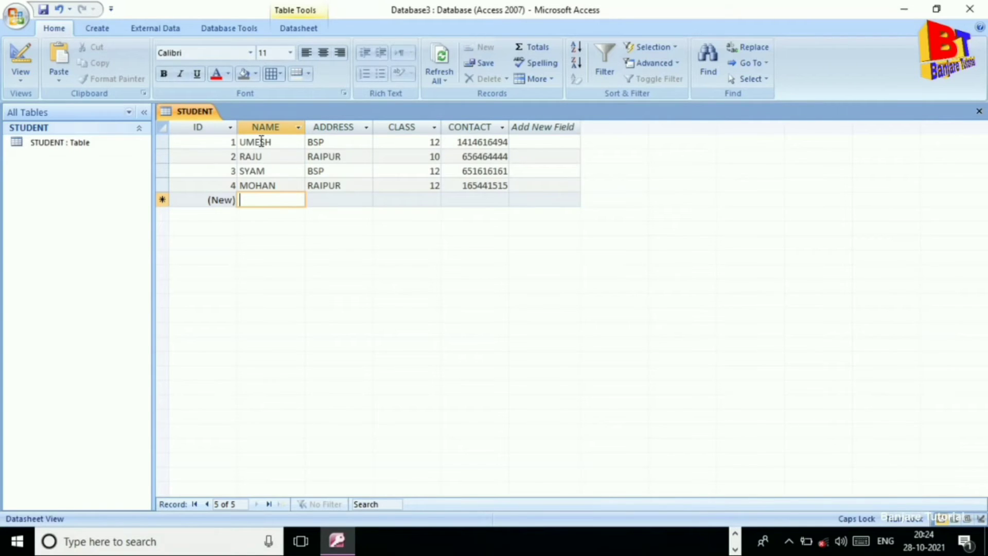
Enter the fifth student: a name, address PAMGARH, class 10, contact number.
{"action": "type", "text": "AYUS"}
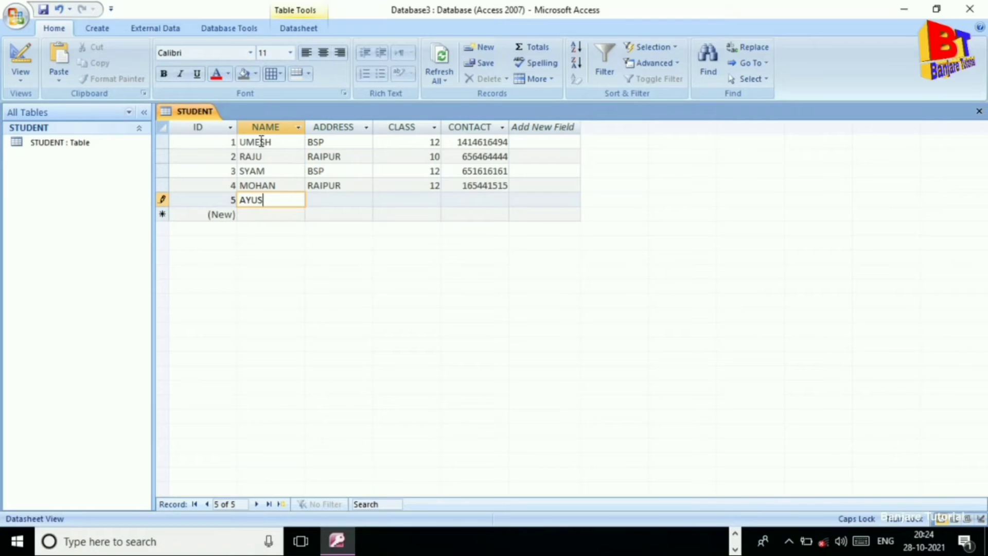
{"action": "type", "text": "H"}
{"action": "key", "text": "Return"}
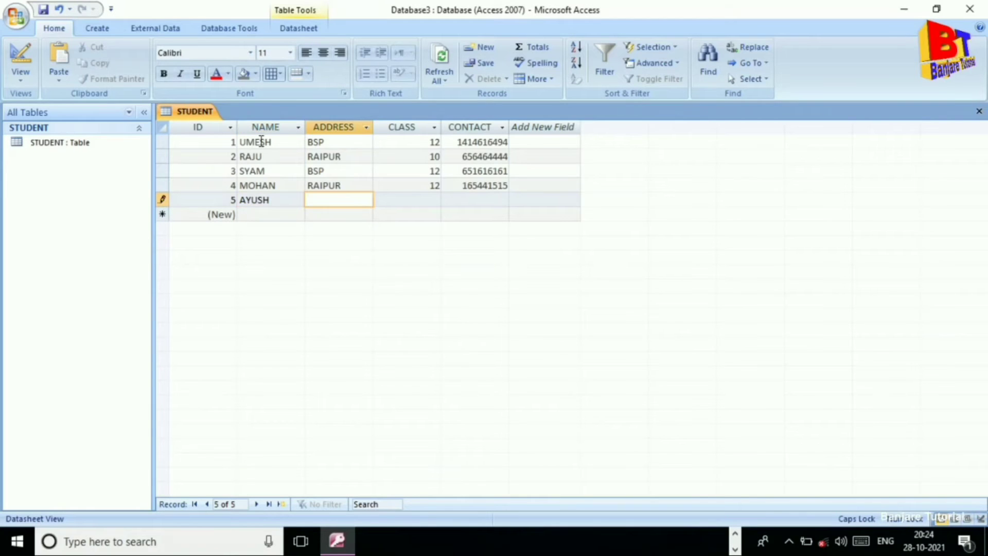
{"action": "type", "text": "PAMGARH"}
{"action": "key", "text": "Return"}
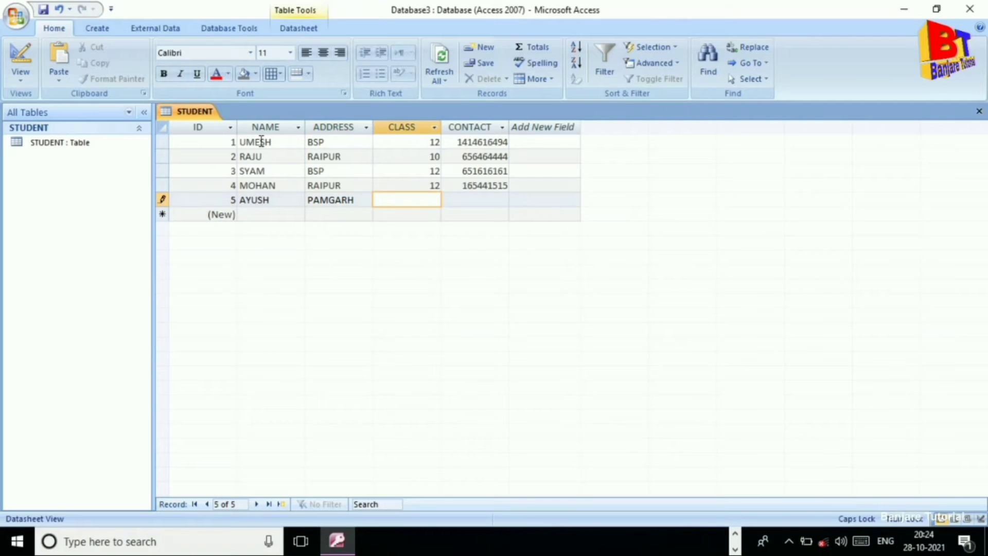
{"action": "type", "text": "10"}
{"action": "key", "text": "Return"}
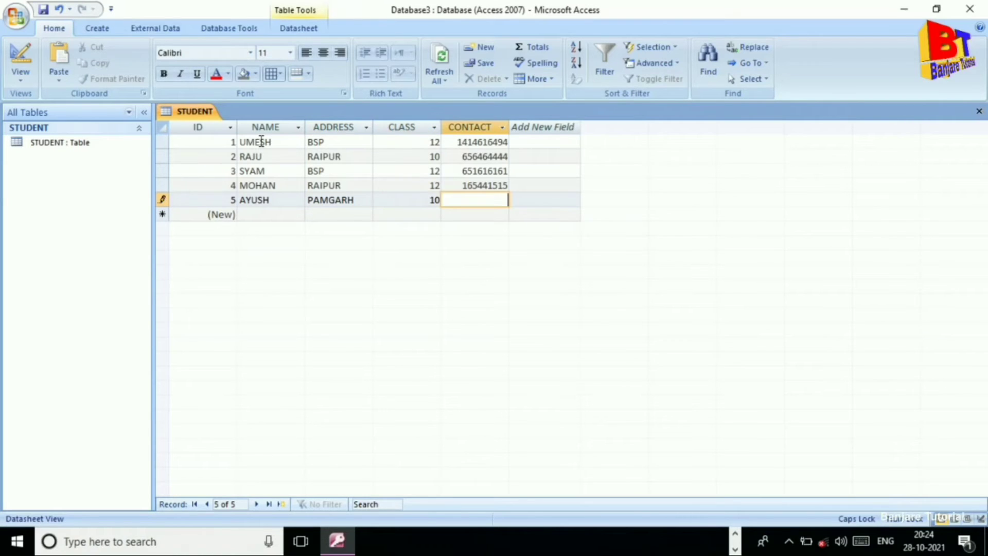
{"action": "type", "text": "144614"}
{"action": "key", "text": "Return"}
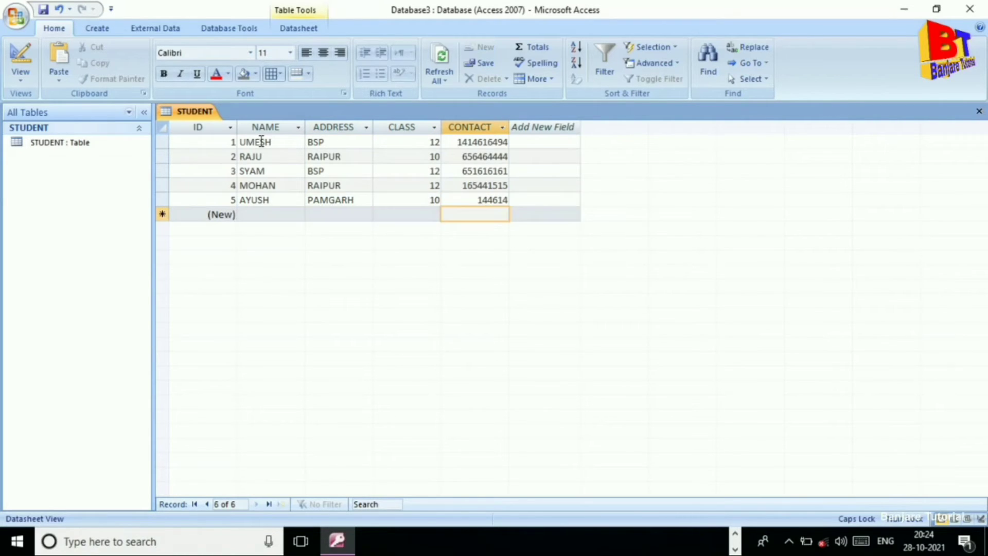
Enter the sixth student: a name, address BSP, class 12, contact number.
{"action": "left_click", "coordinate": [250, 216]}
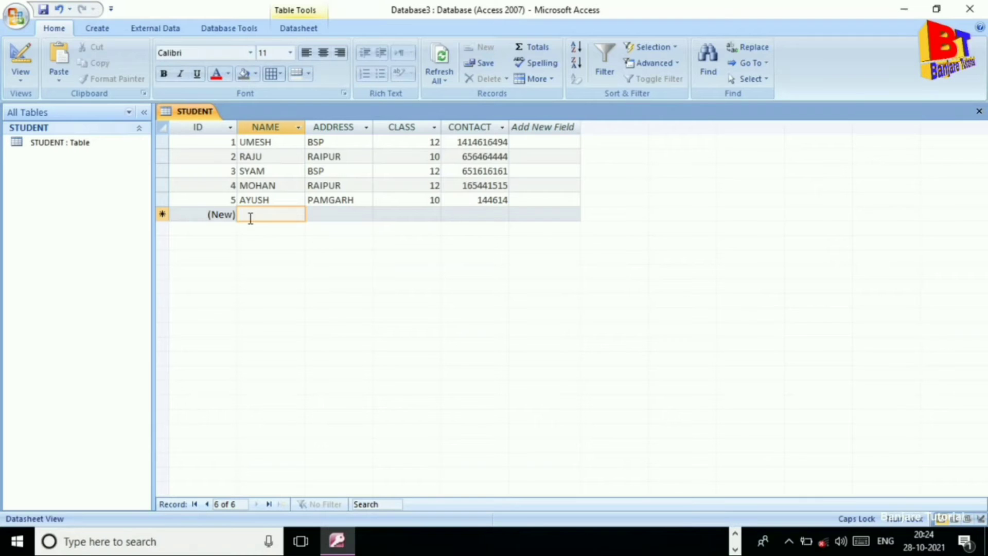
{"action": "type", "text": "ABHAY"}
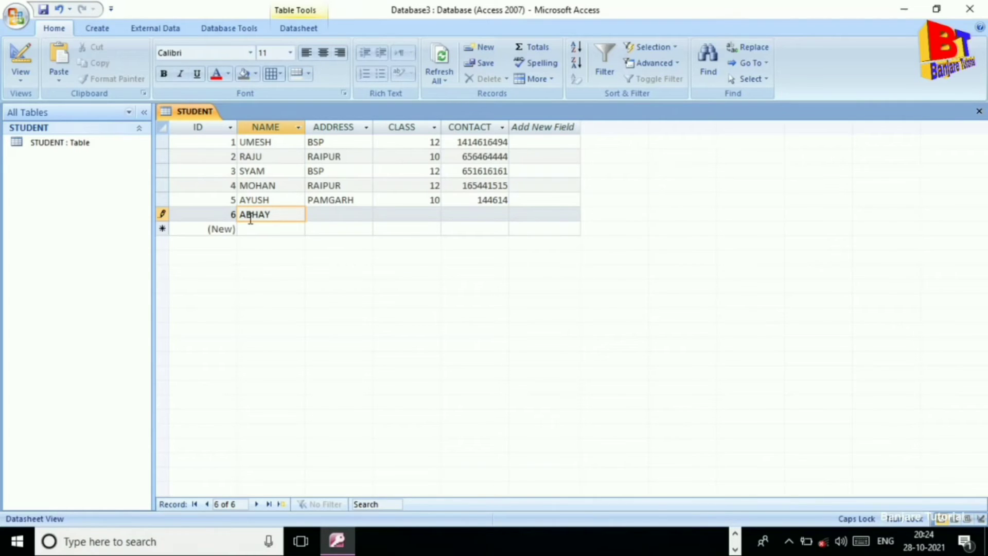
{"action": "key", "text": "Tab"}
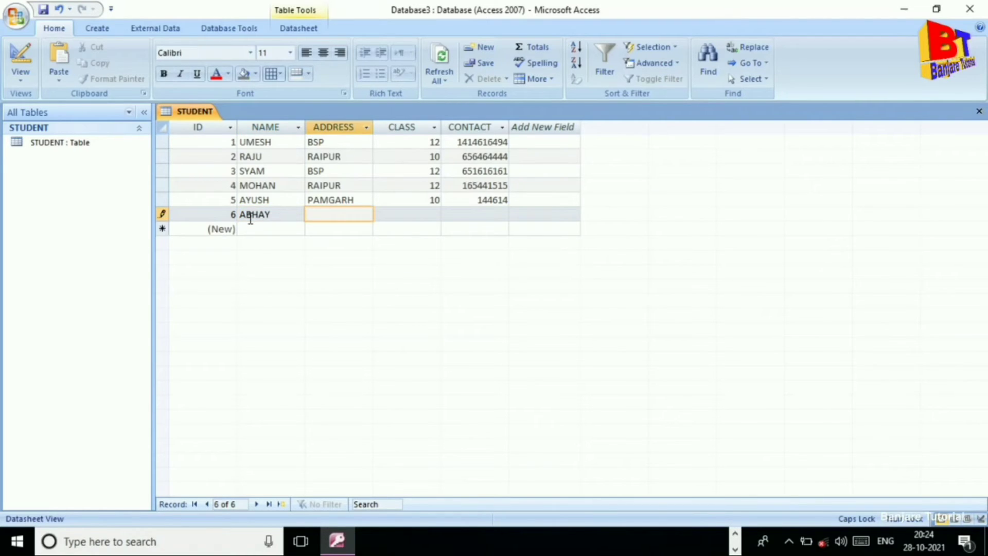
{"action": "type", "text": "BSP"}
{"action": "key", "text": "Tab"}
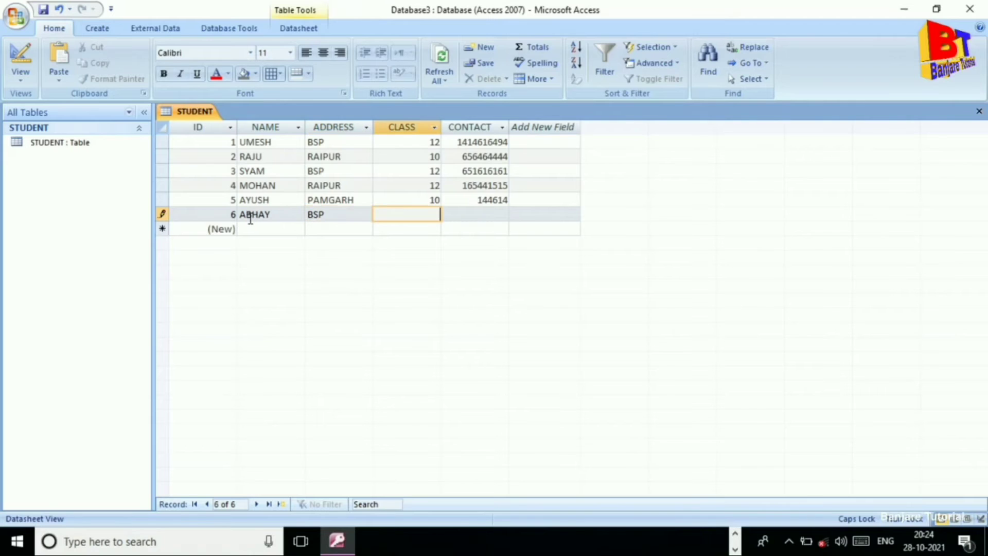
{"action": "type", "text": "12"}
{"action": "key", "text": "Tab"}
{"action": "type", "text": "1641611"}
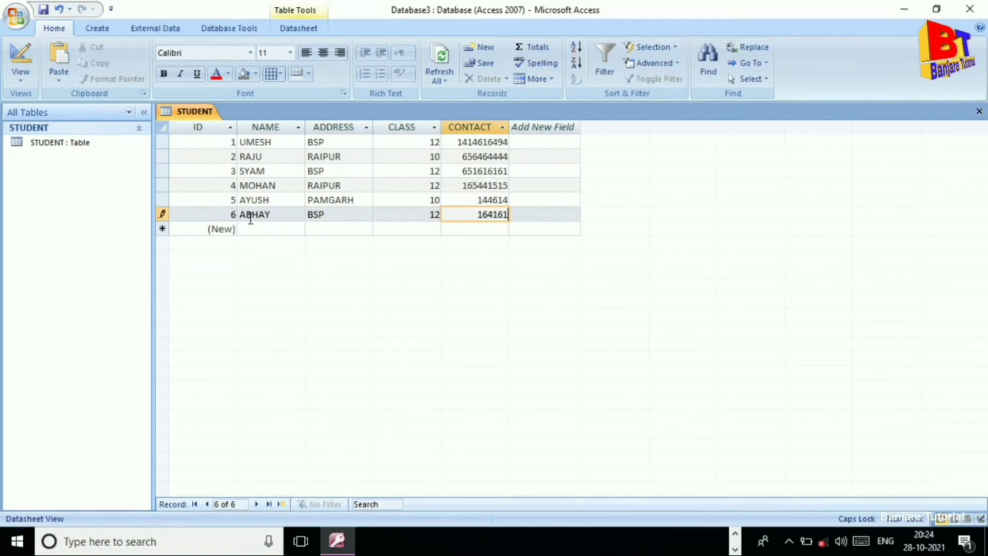
Save the STUDENT table's new records and bring up the Create ribbon.
{"action": "right_click", "coordinate": [202, 116]}
{"action": "left_click", "coordinate": [222, 122]}
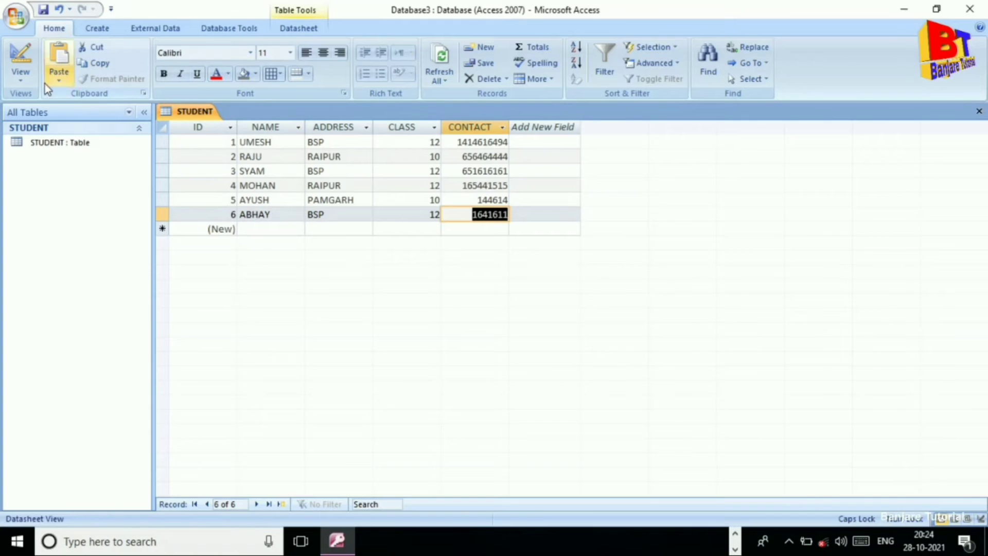
{"action": "left_click", "coordinate": [22, 81]}
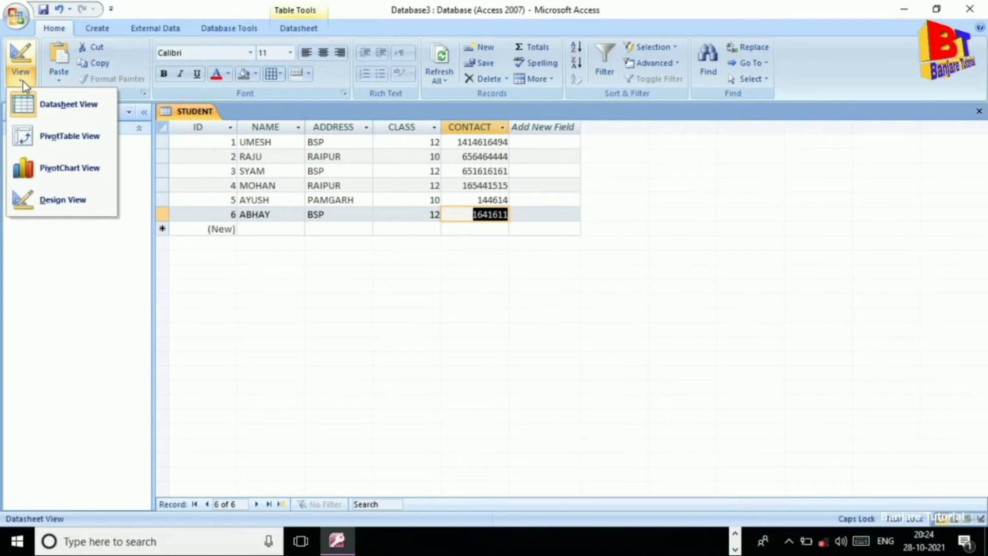
{"action": "left_click", "coordinate": [98, 30]}
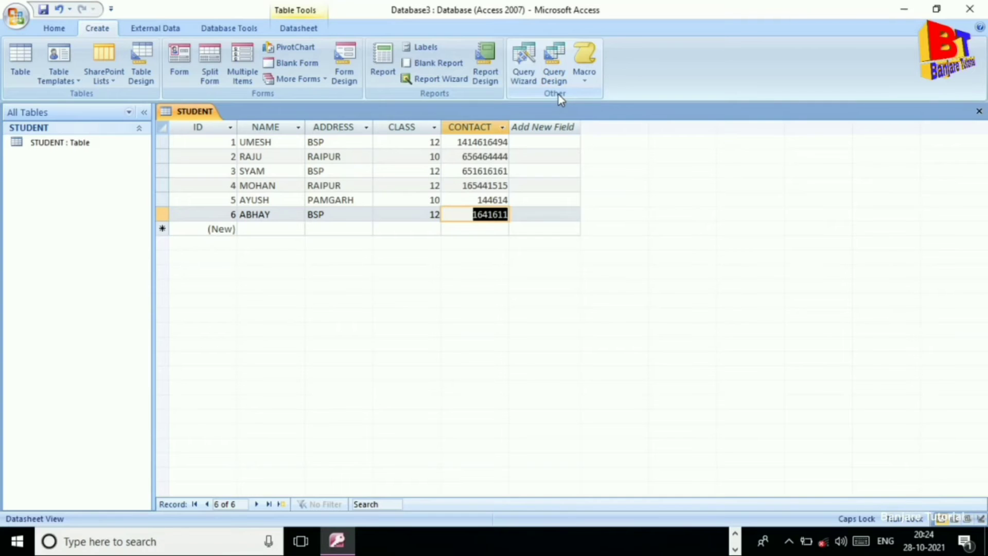
Start a new Query Design based on the STUDENT table.
{"action": "left_click", "coordinate": [554, 70]}
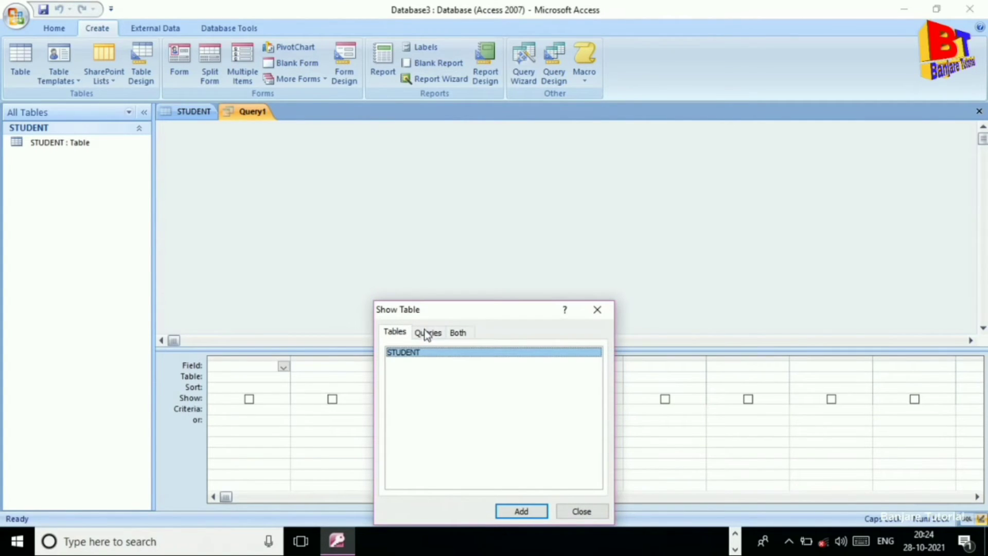
{"action": "left_click", "coordinate": [527, 511]}
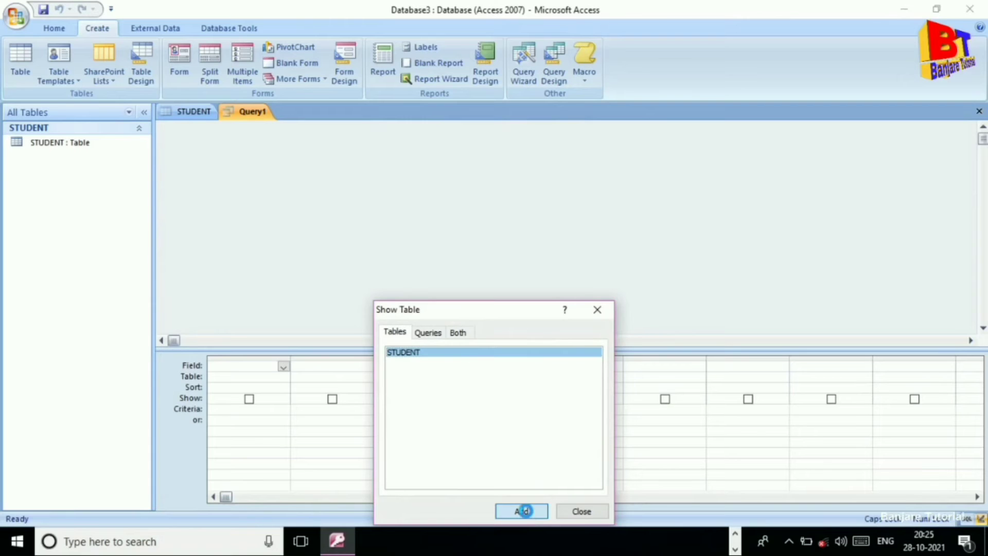
{"action": "left_click", "coordinate": [592, 510]}
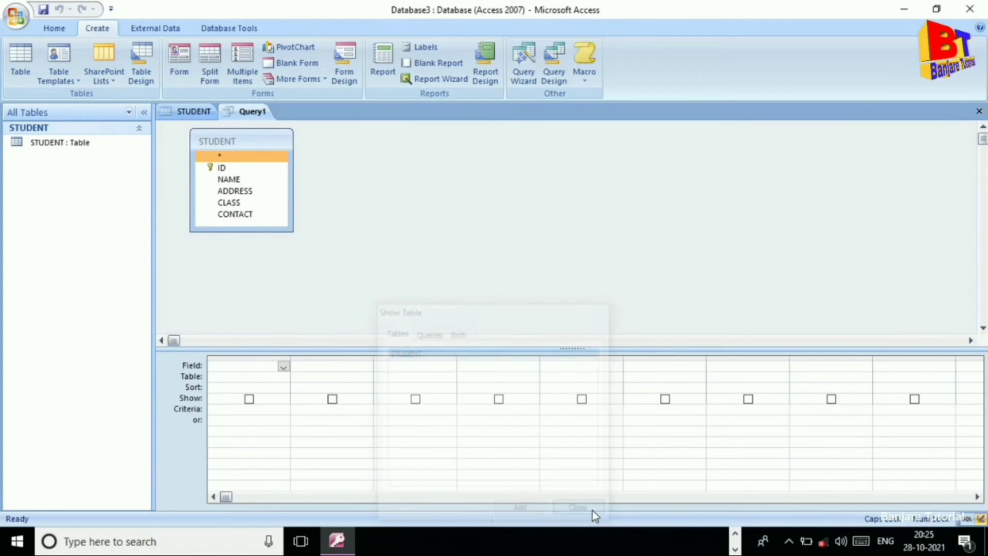
Place ID, NAME, ADDRESS, CLASS and CONTACT into the query design grid.
{"action": "left_click_drag", "start_coordinate": [230, 167], "coordinate": [247, 374]}
{"action": "left_click", "coordinate": [242, 191]}
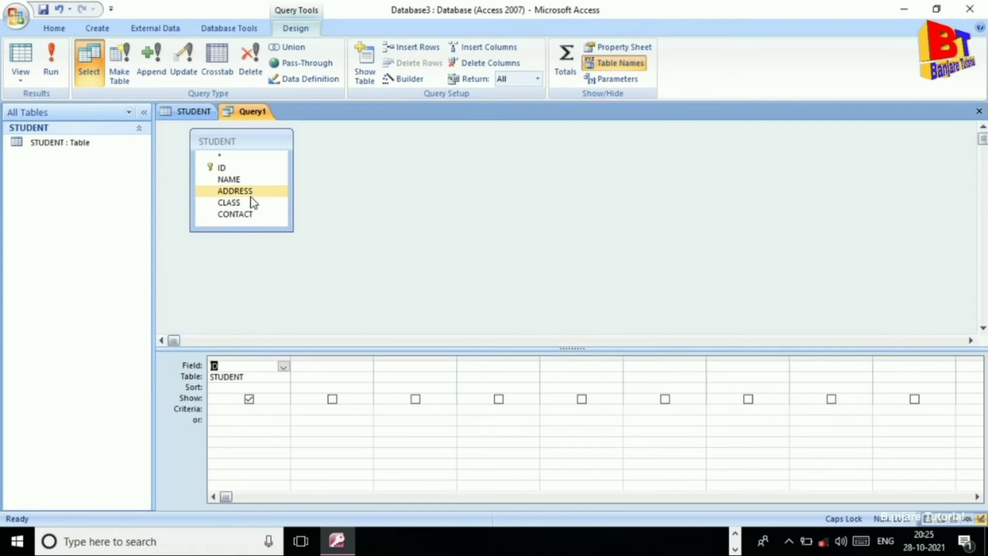
{"action": "left_click_drag", "start_coordinate": [229, 179], "coordinate": [329, 377]}
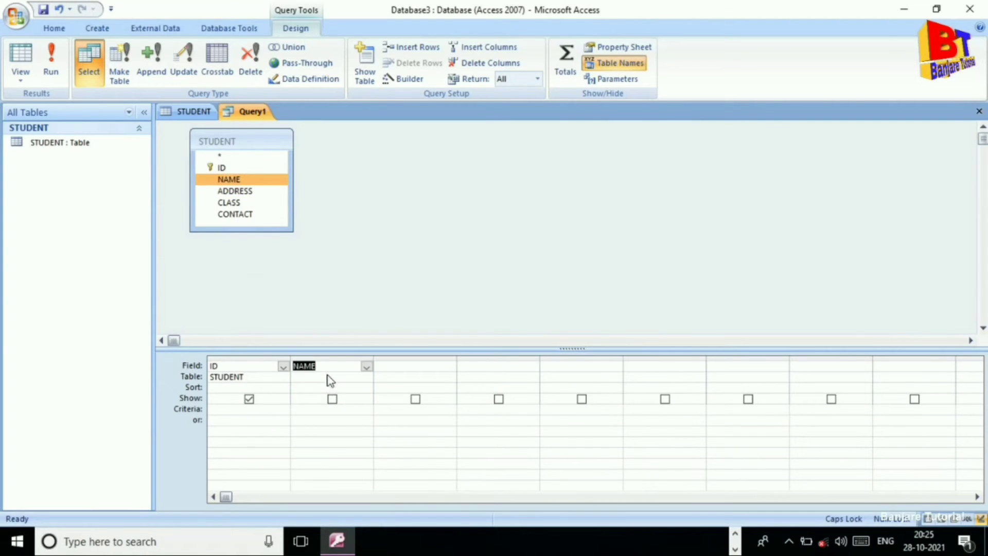
{"action": "left_click", "coordinate": [241, 191]}
{"action": "left_click_drag", "start_coordinate": [242, 193], "coordinate": [390, 381]}
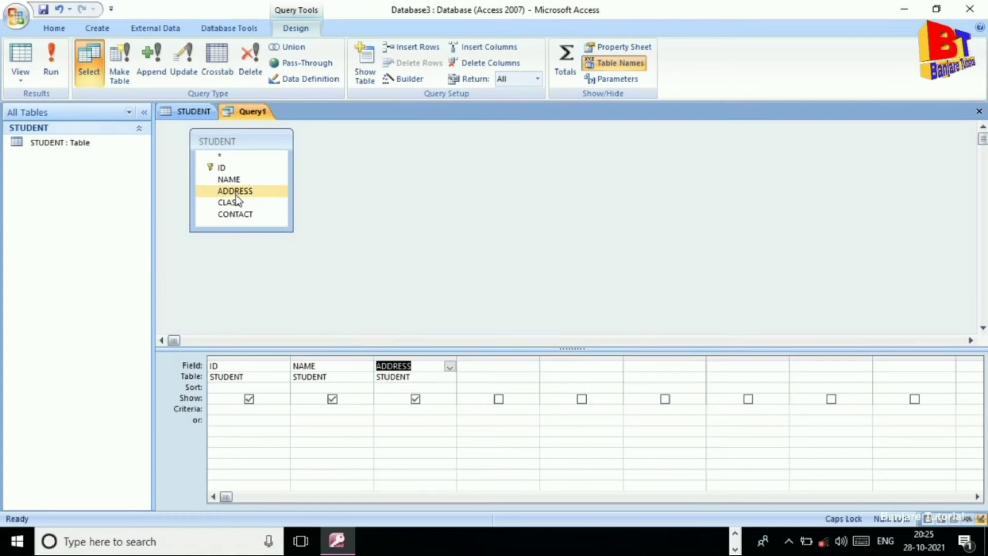
{"action": "left_click_drag", "start_coordinate": [236, 201], "coordinate": [476, 373]}
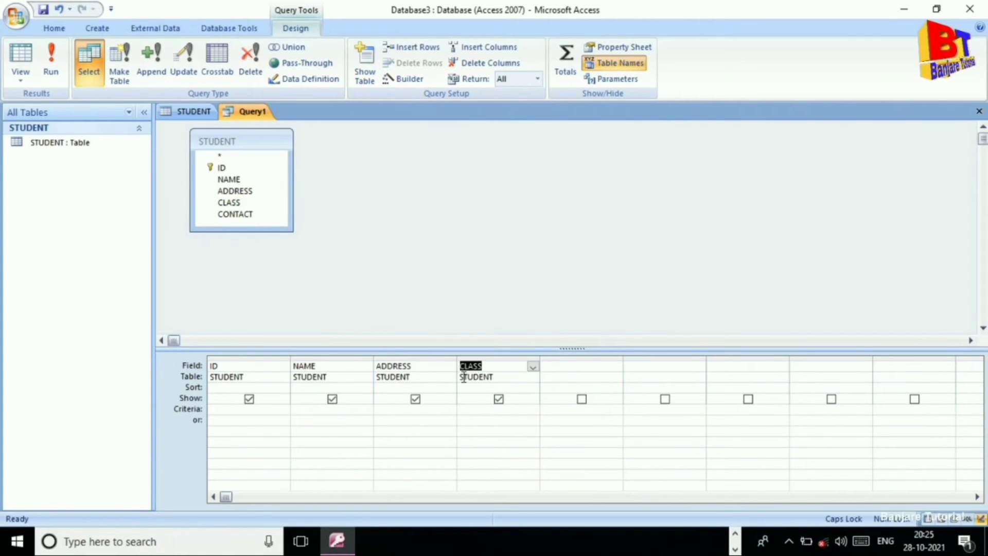
{"action": "left_click_drag", "start_coordinate": [245, 213], "coordinate": [571, 376]}
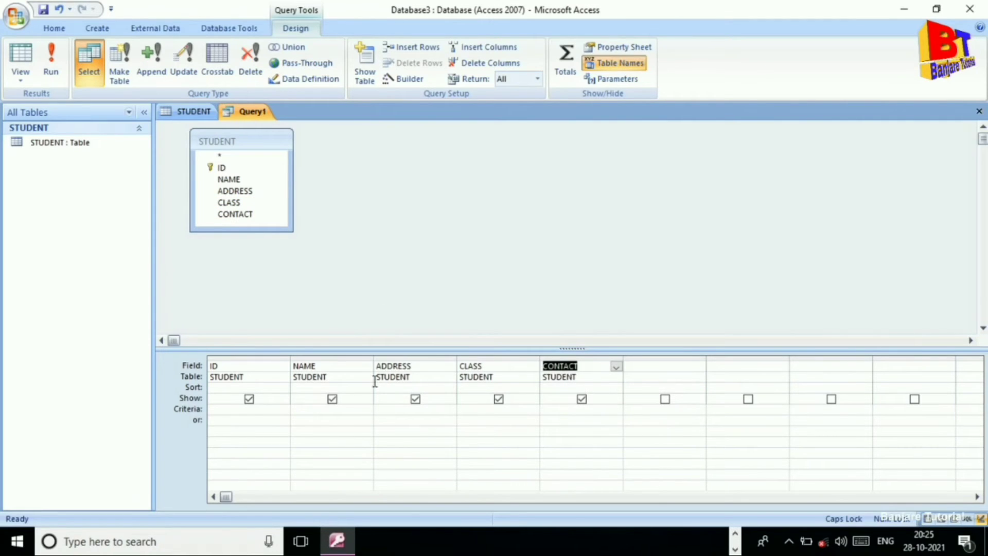
Enter [FILTER BY CLASS] as the CLASS column's criterion.
{"action": "left_click", "coordinate": [477, 412]}
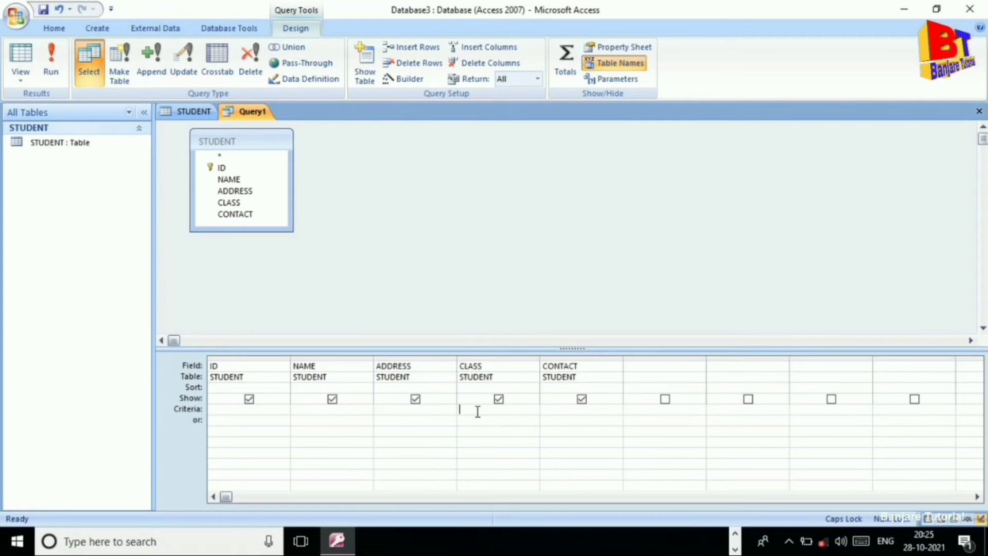
{"action": "type", "text": "0"}
{"action": "type", "text": "F"}
{"action": "key", "text": "BackSpace"}
{"action": "key", "text": "BackSpace"}
{"action": "type", "text": "[FILTER BY CLASS"}
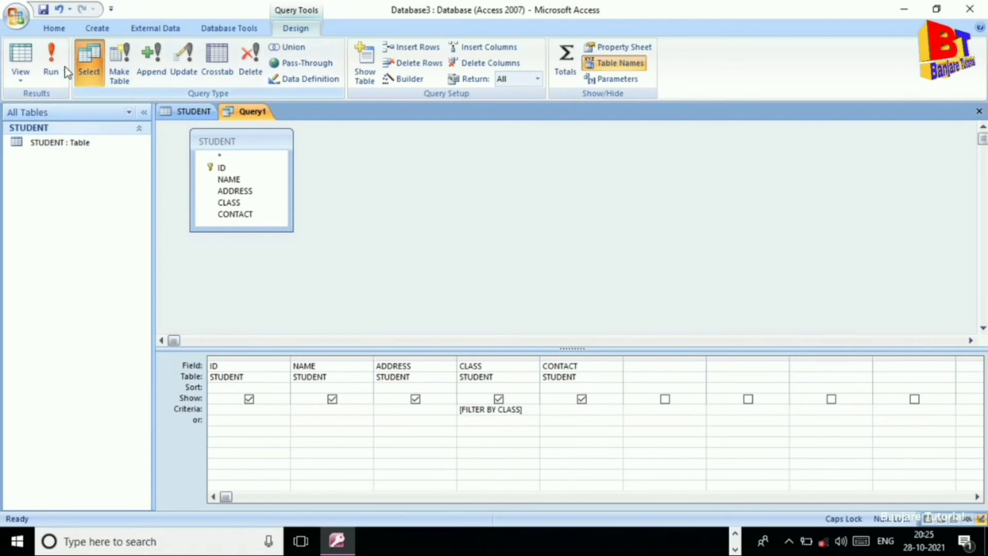
Save the query under the name Query1.
{"action": "right_click", "coordinate": [248, 117]}
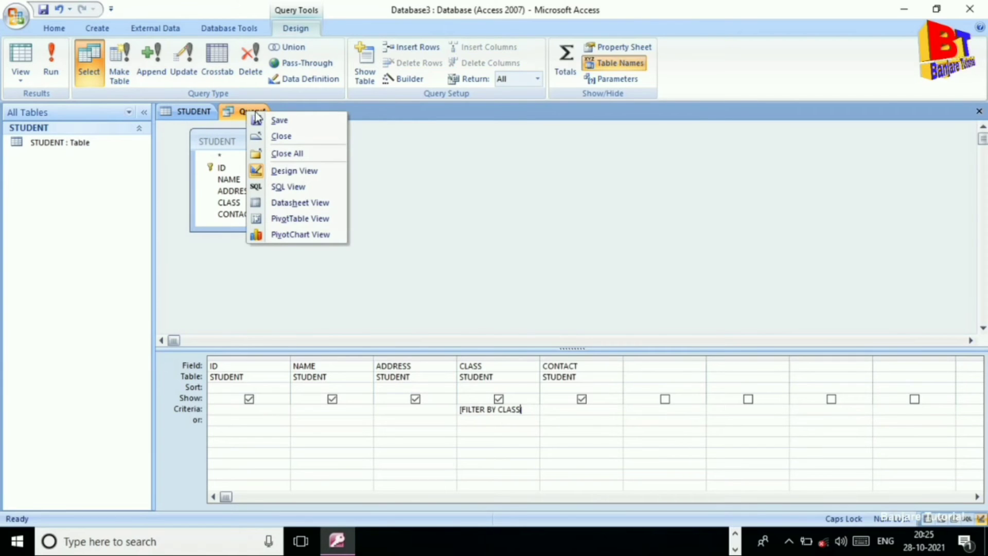
{"action": "left_click", "coordinate": [278, 120]}
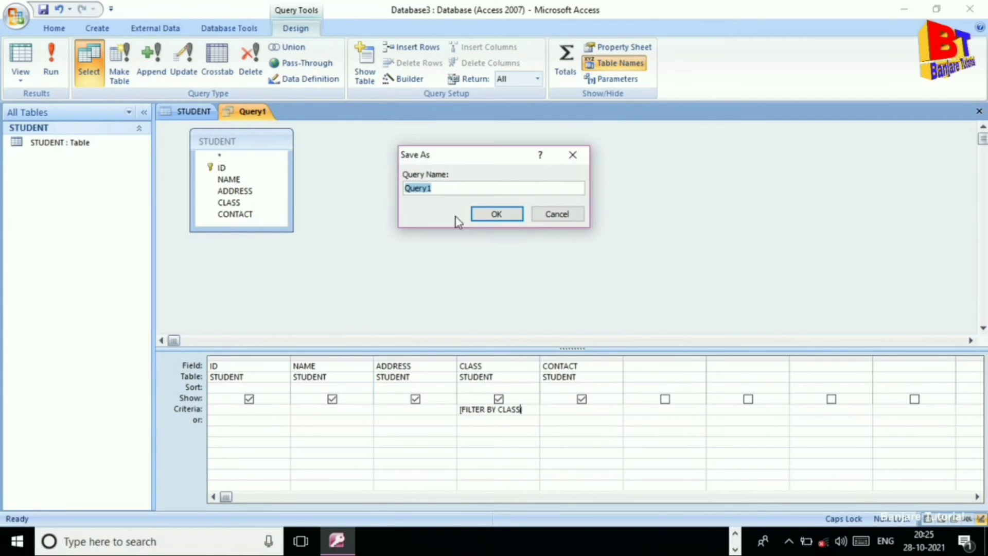
{"action": "left_click", "coordinate": [496, 213]}
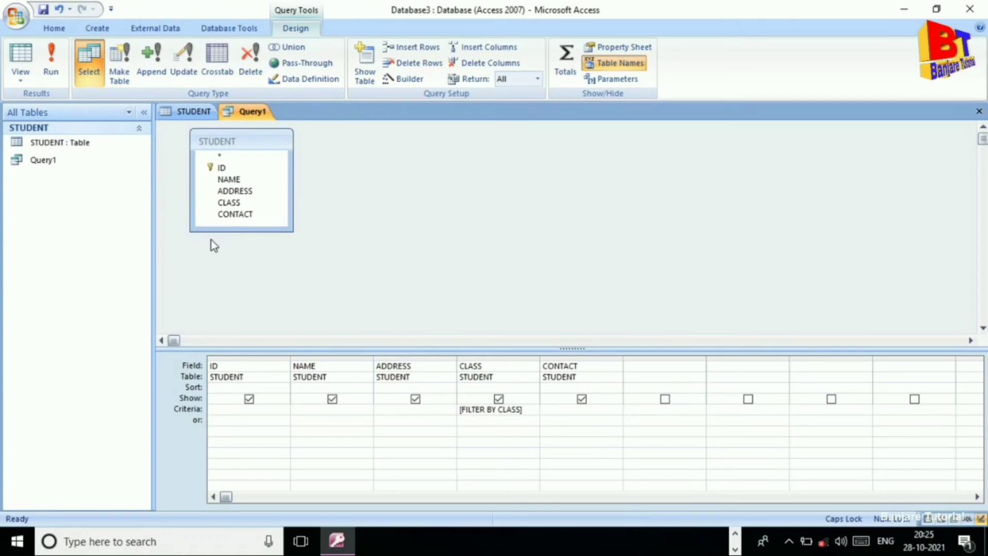
Run Query1 with class 12 as the parameter value.
{"action": "left_click", "coordinate": [51, 63]}
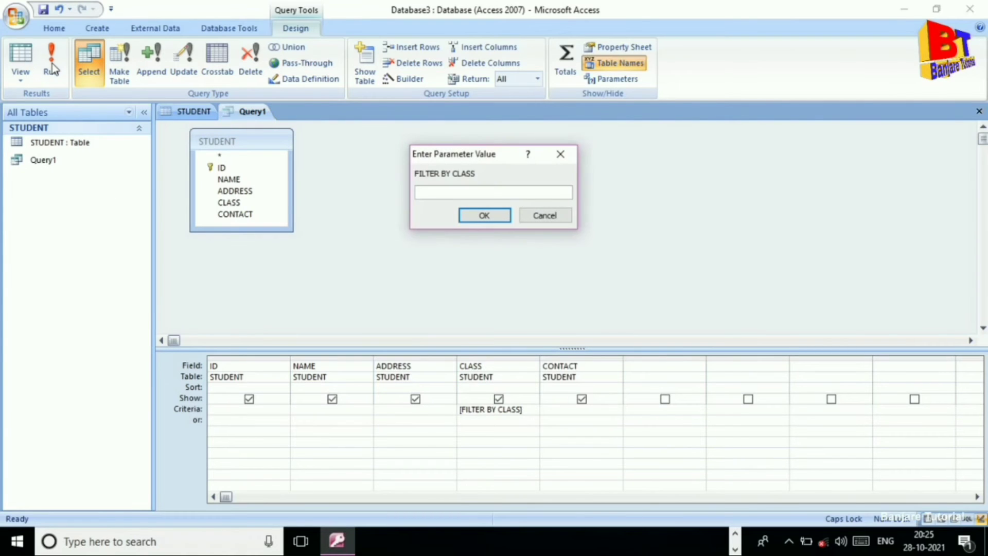
{"action": "type", "text": "12"}
{"action": "left_click", "coordinate": [484, 216]}
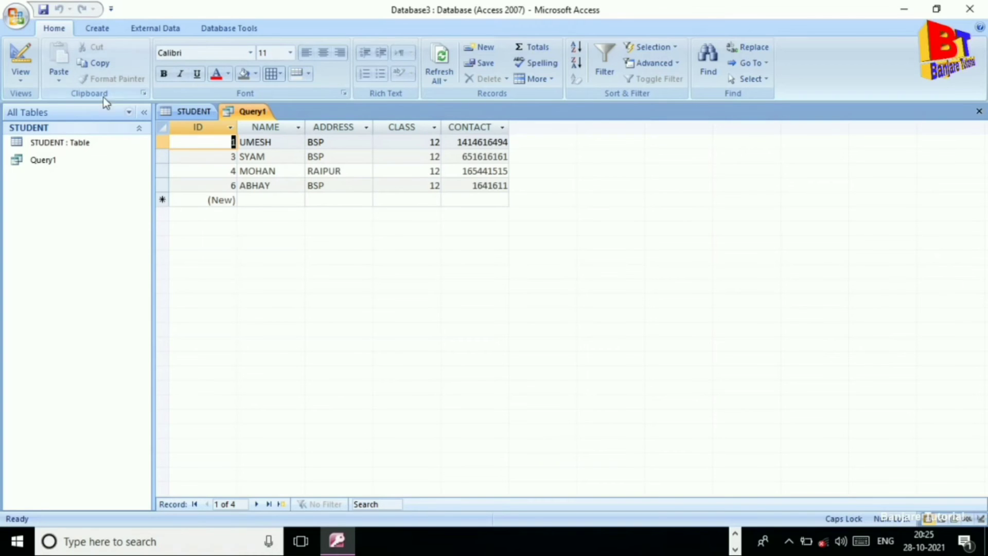
Rerun Query1 from Design View with class 10, returning only RAJU and AYUSH.
{"action": "left_click", "coordinate": [20, 77]}
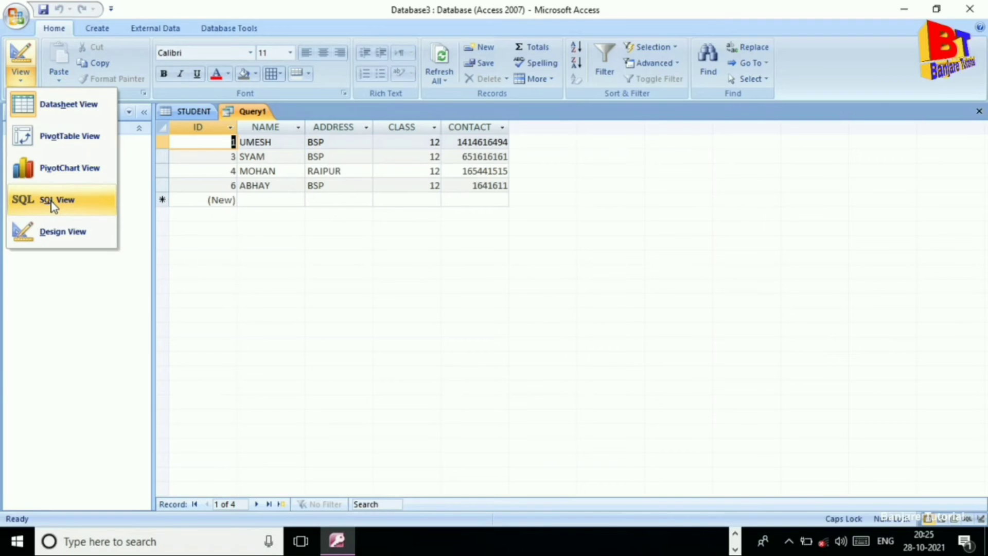
{"action": "left_click", "coordinate": [52, 230]}
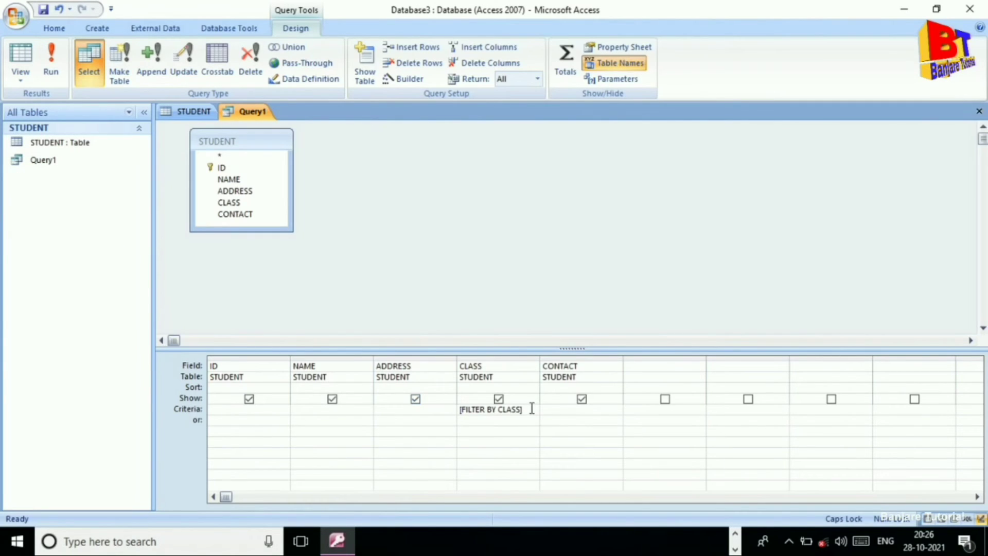
{"action": "left_click", "coordinate": [51, 69]}
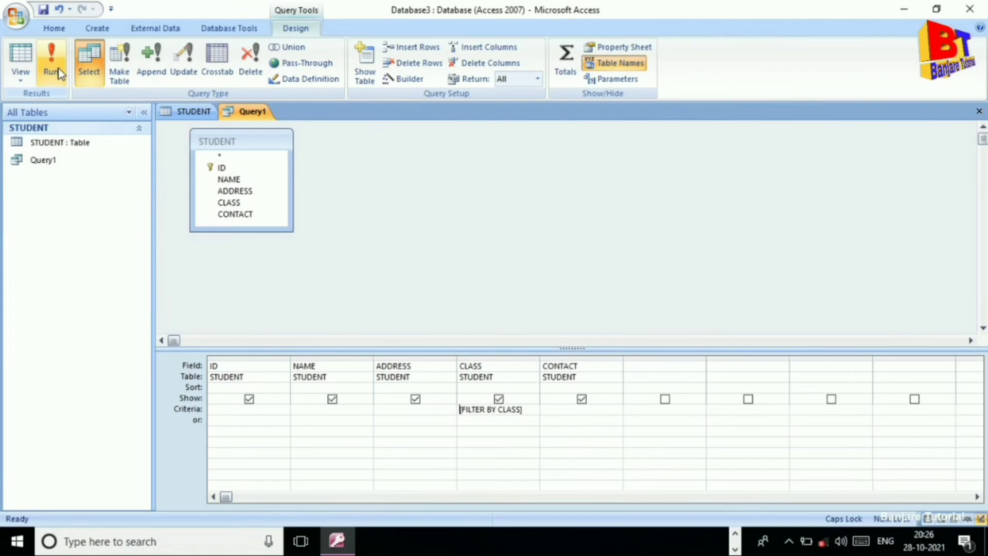
{"action": "type", "text": "10"}
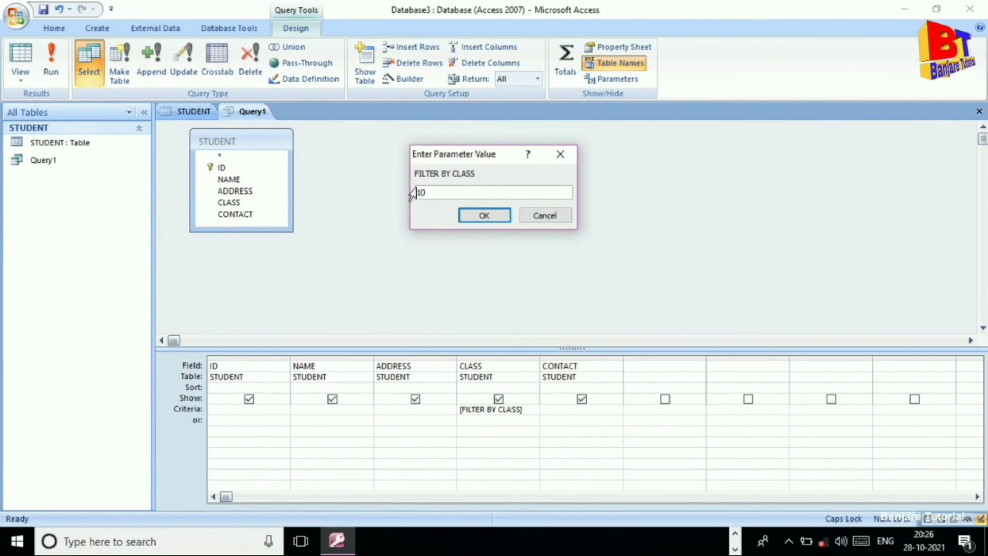
{"action": "left_click", "coordinate": [485, 220]}
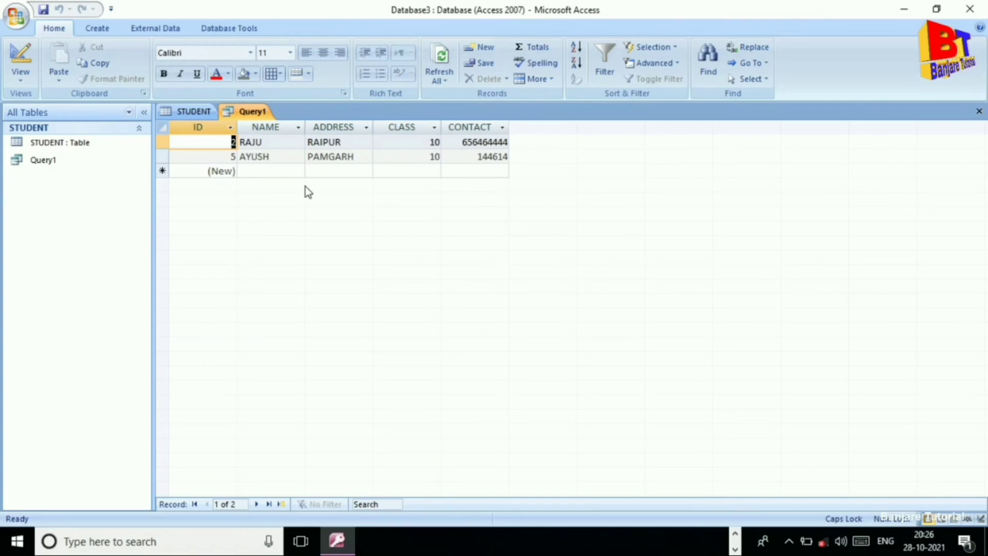
Move the parameter prompt from the CLASS criteria to the ID criteria as [FILTER BY ID].
{"action": "left_click", "coordinate": [21, 77]}
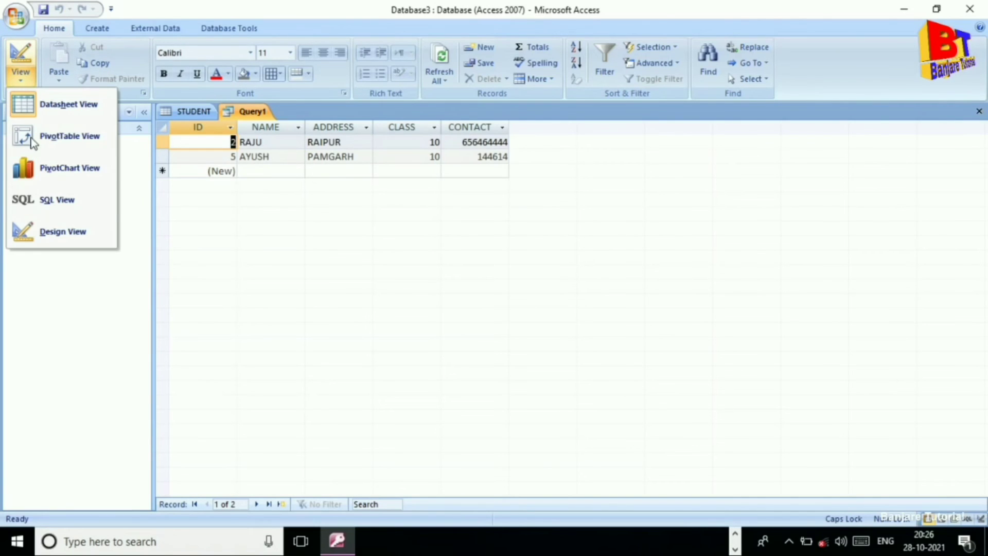
{"action": "left_click", "coordinate": [56, 230]}
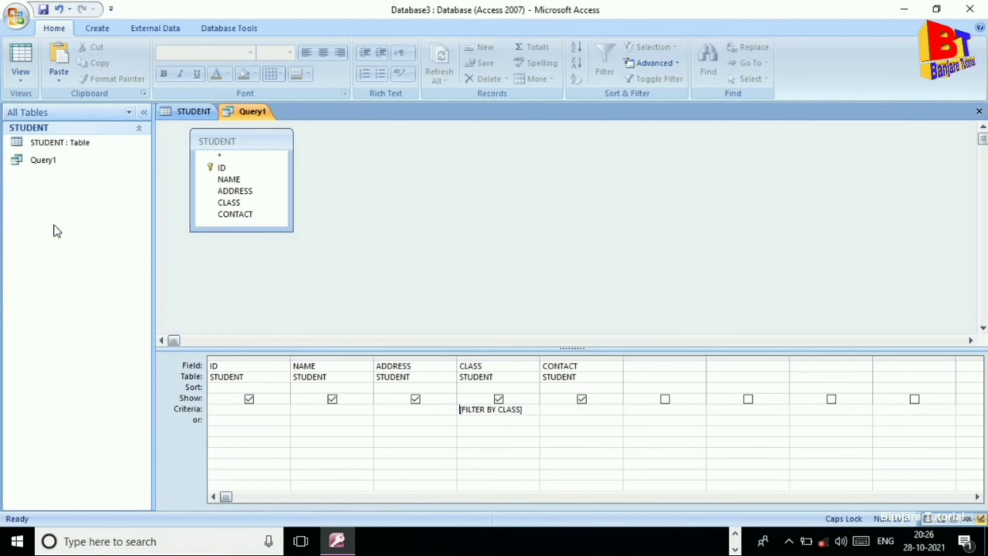
{"action": "left_click_drag", "start_coordinate": [517, 414], "coordinate": [453, 416]}
{"action": "key", "text": "ctrl+c"}
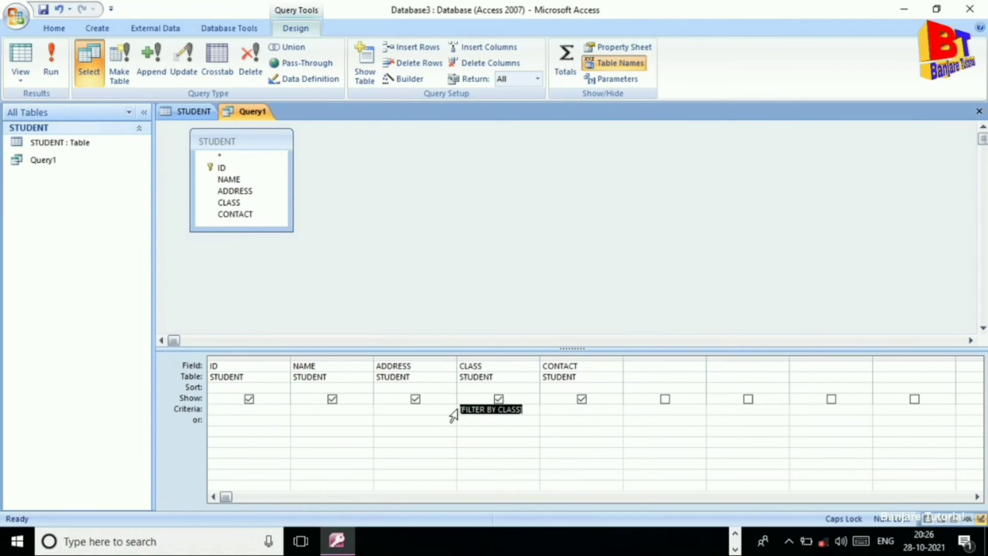
{"action": "key", "text": "Delete"}
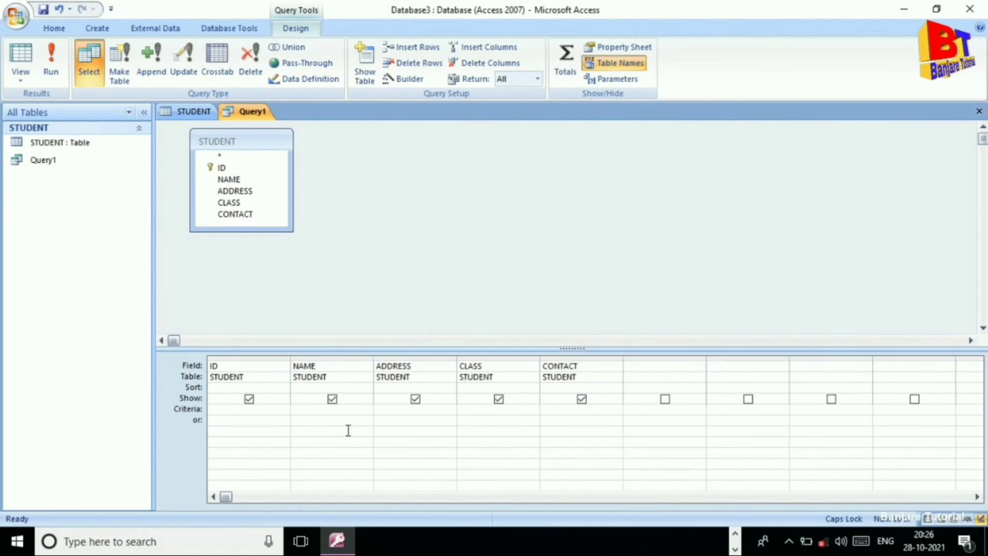
{"action": "left_click", "coordinate": [229, 413]}
{"action": "key", "text": "ctrl+v"}
{"action": "key", "text": "BackSpace"}
{"action": "key", "text": "BackSpace"}
{"action": "key", "text": "BackSpace"}
{"action": "key", "text": "BackSpace"}
{"action": "key", "text": "BackSpace"}
{"action": "type", "text": "ID"}
Test the ID filter with 3 to get SYAM's record, then display Query1's SQL statement.
{"action": "left_click", "coordinate": [42, 57]}
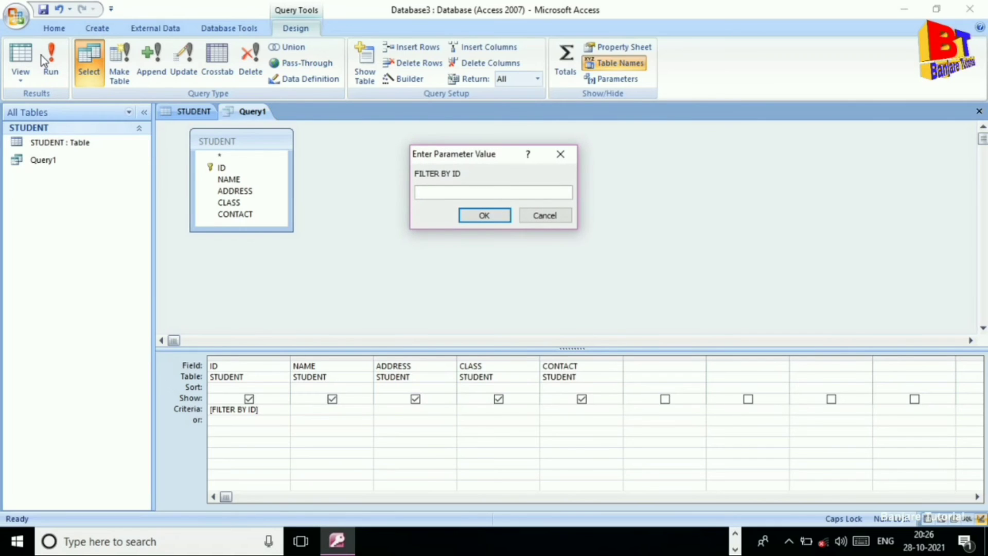
{"action": "type", "text": "3"}
{"action": "left_click", "coordinate": [484, 215]}
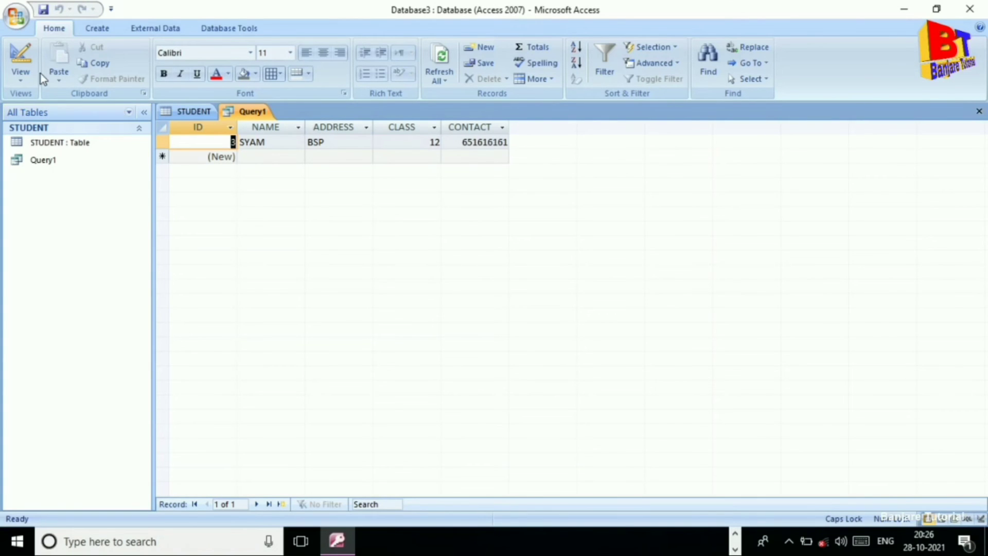
{"action": "left_click", "coordinate": [21, 77]}
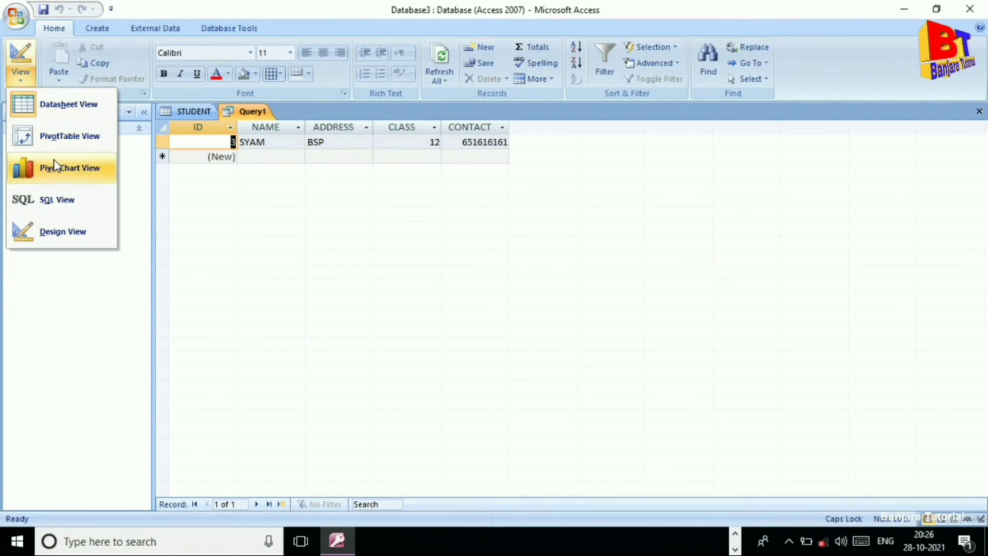
{"action": "left_click", "coordinate": [58, 200]}
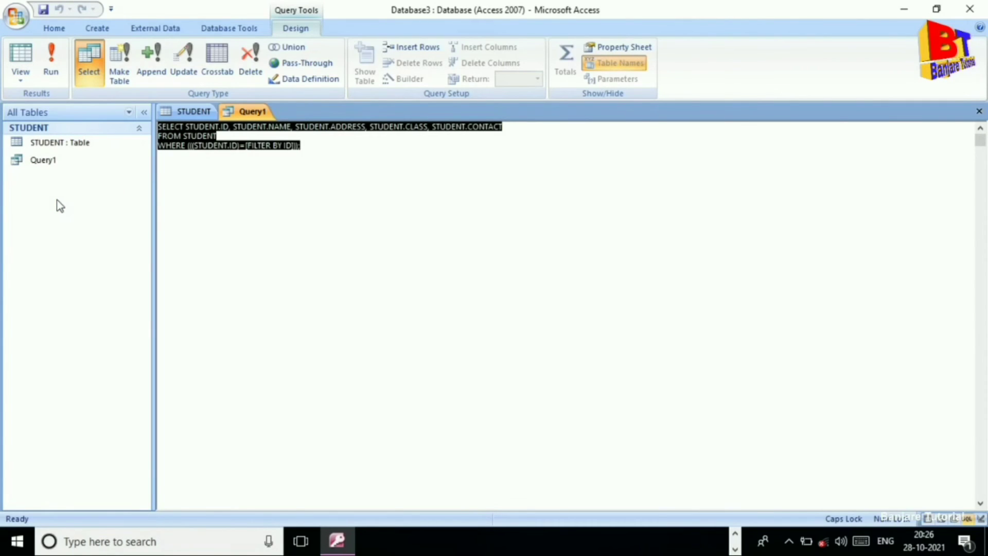
Rewrite the SQL as SELECT * FROM STUDENT and run it to list all six students.
{"action": "key", "text": "Delete"}
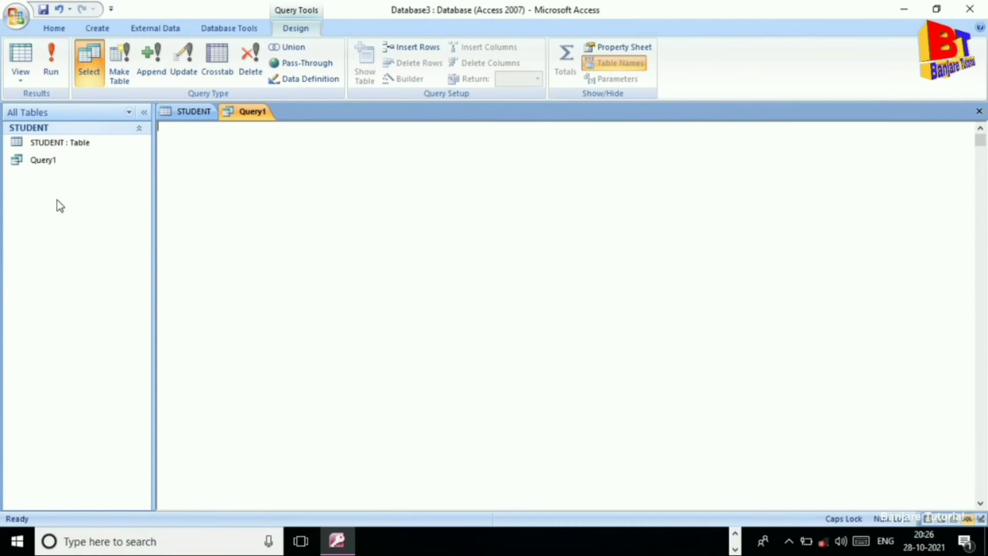
{"action": "type", "text": "SELECT * FROM STUDENT"}
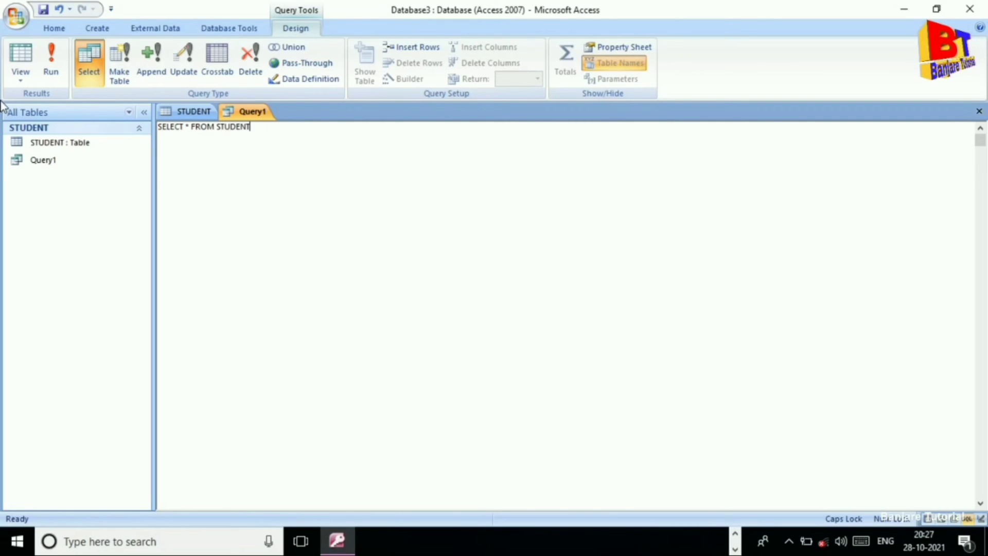
{"action": "left_click", "coordinate": [49, 65]}
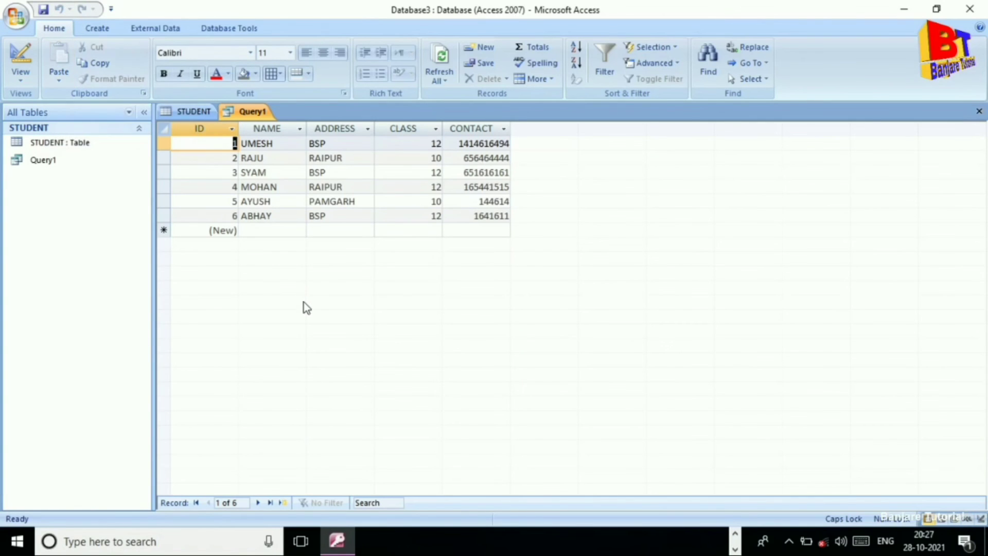
Append WHERE ID=3 to the SQL statement and run it, returning only SYAM from BSP.
{"action": "left_click", "coordinate": [21, 78]}
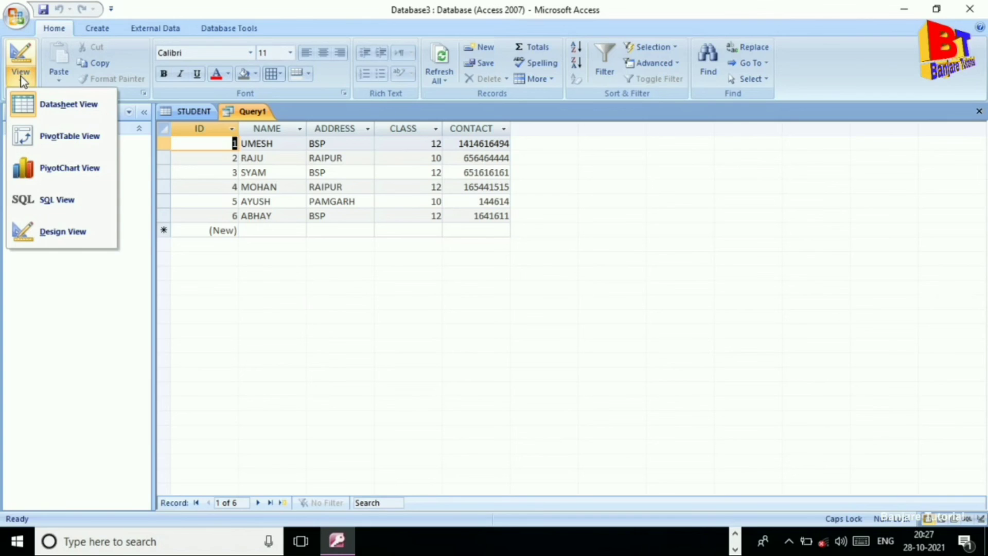
{"action": "left_click", "coordinate": [36, 200]}
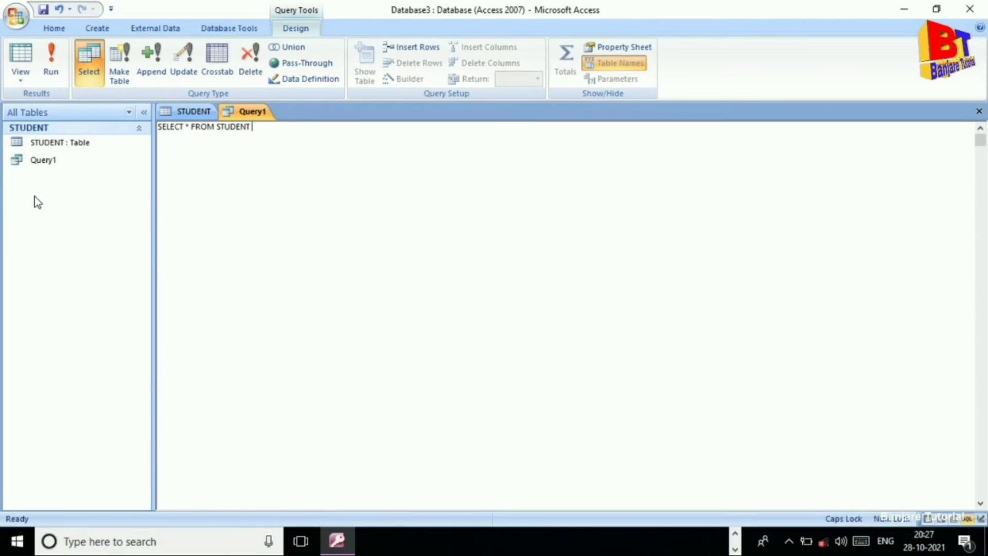
{"action": "type", "text": "WHERE"}
{"action": "type", "text": "=3"}
{"action": "left_click", "coordinate": [51, 60]}
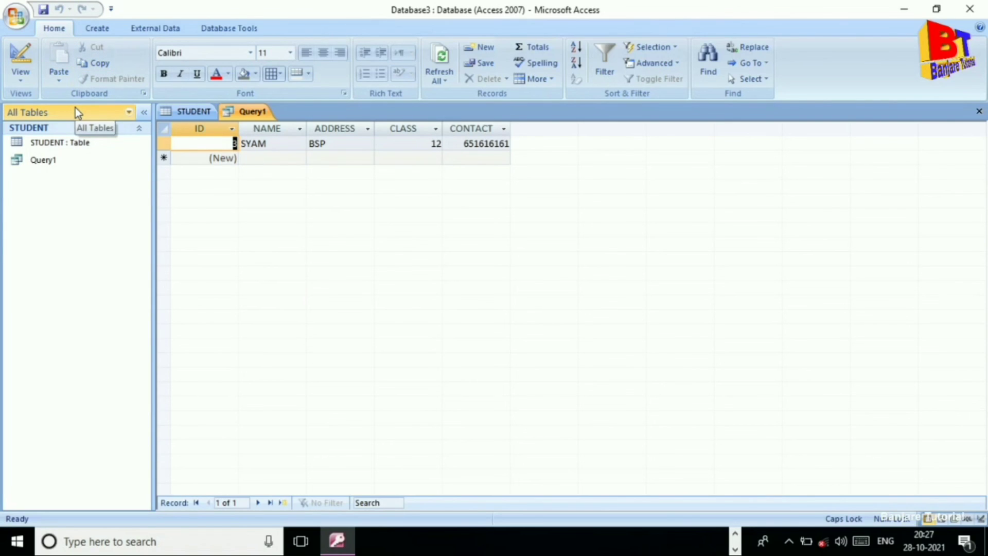
Change the SQL to SELECT NAME FROM STUDENT WHERE CLASS=12 and run it.
{"action": "left_click", "coordinate": [23, 80]}
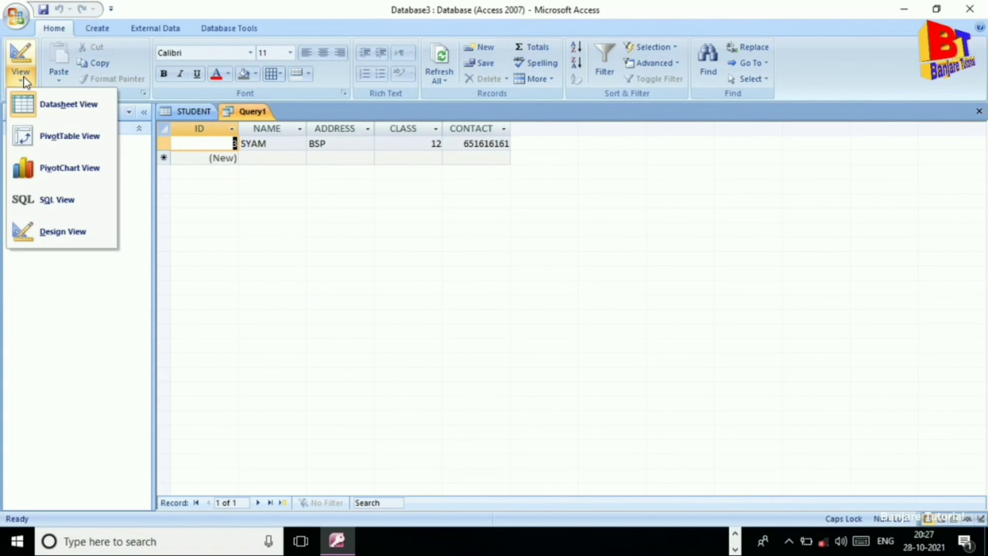
{"action": "left_click", "coordinate": [58, 201]}
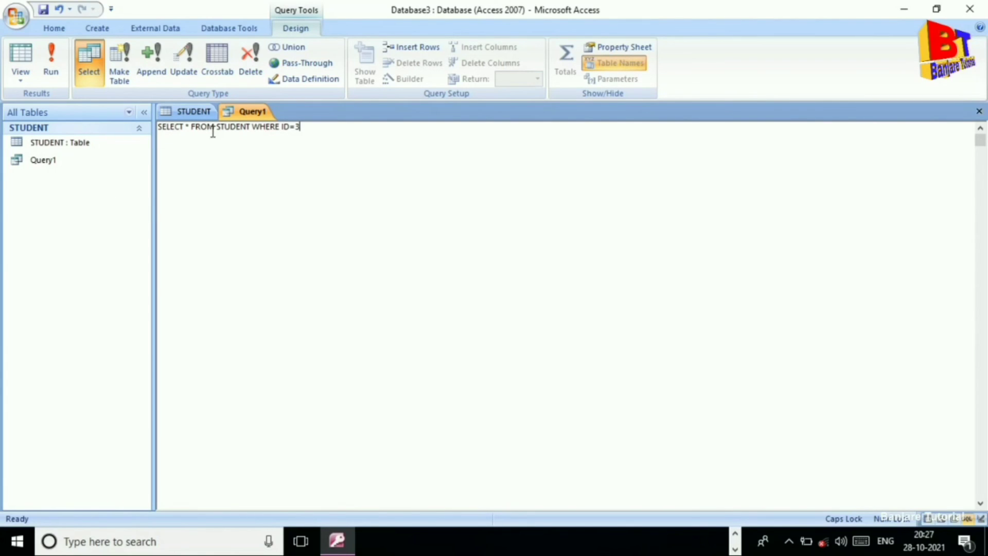
{"action": "left_click", "coordinate": [191, 127]}
{"action": "key", "text": "BackSpace"}
{"action": "key", "text": "BackSpace"}
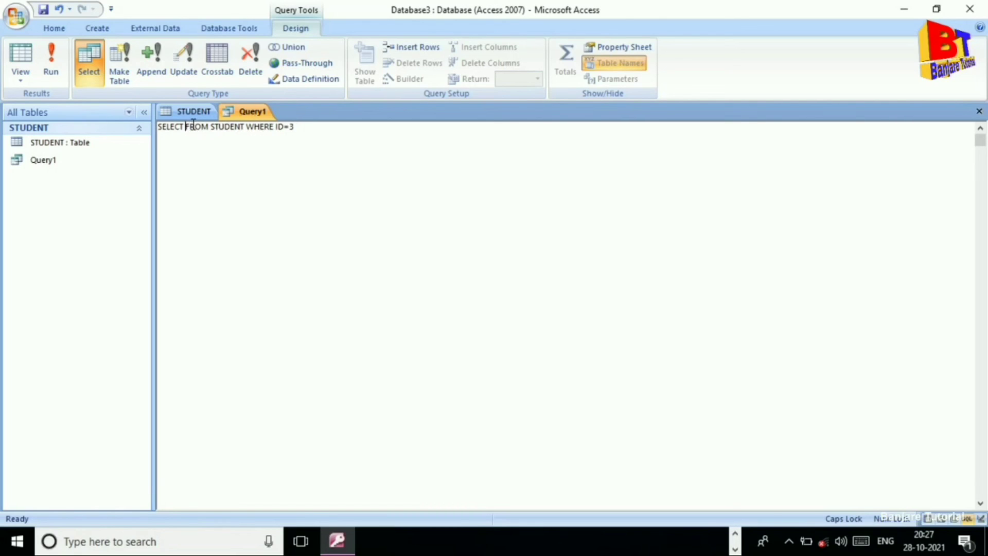
{"action": "type", "text": "NAME"}
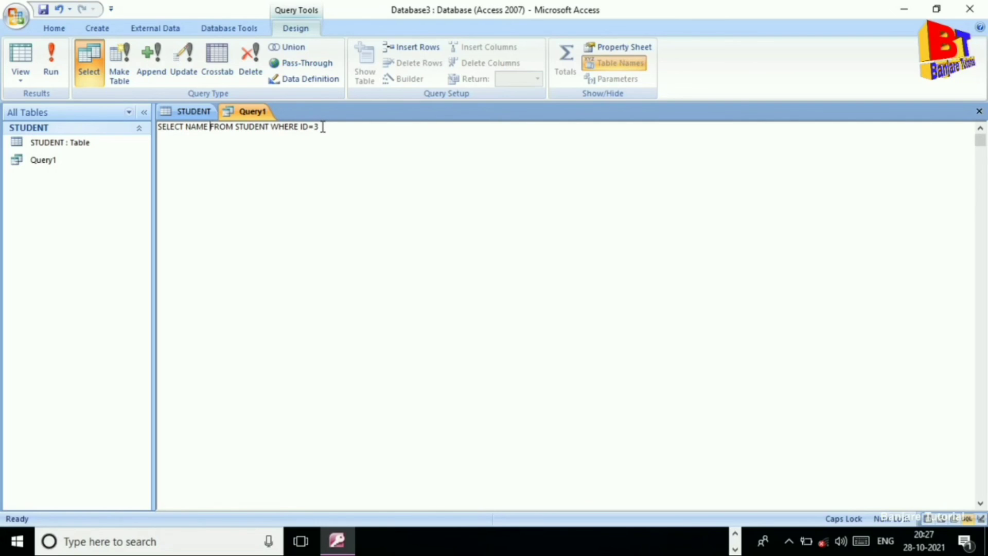
{"action": "key", "text": "BackSpace"}
{"action": "key", "text": "BackSpace"}
{"action": "key", "text": "BackSpace"}
{"action": "key", "text": "BackSpace"}
{"action": "type", "text": "CLASS=12"}
{"action": "left_click", "coordinate": [50, 61]}
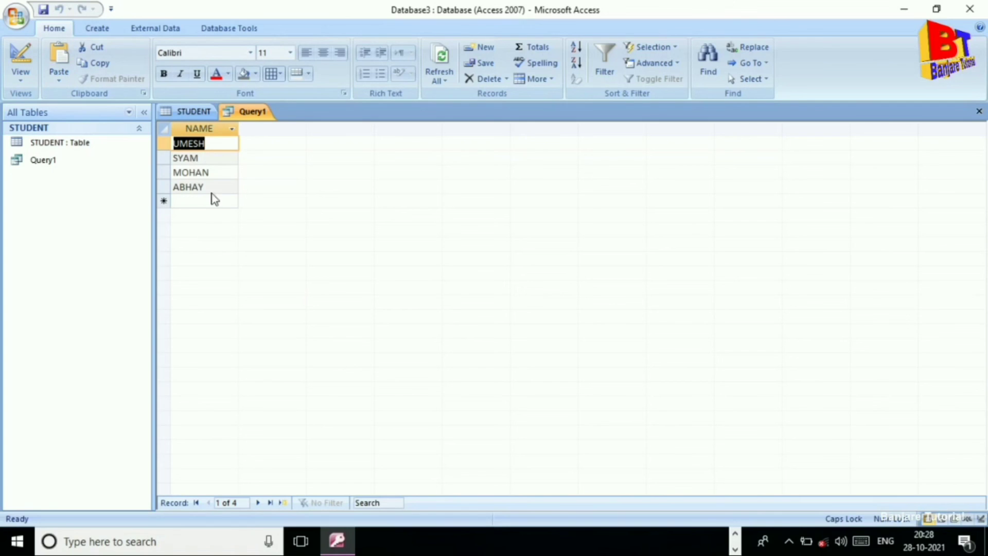